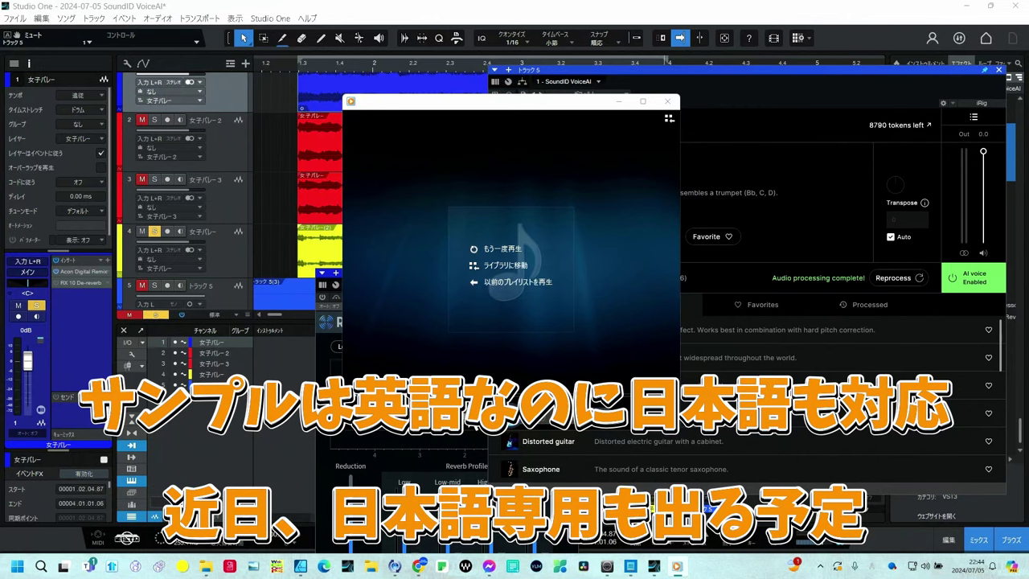
- Move the yellow 女子バレー track directly below the blue 女子バレー track
mouse_move(468, 407)
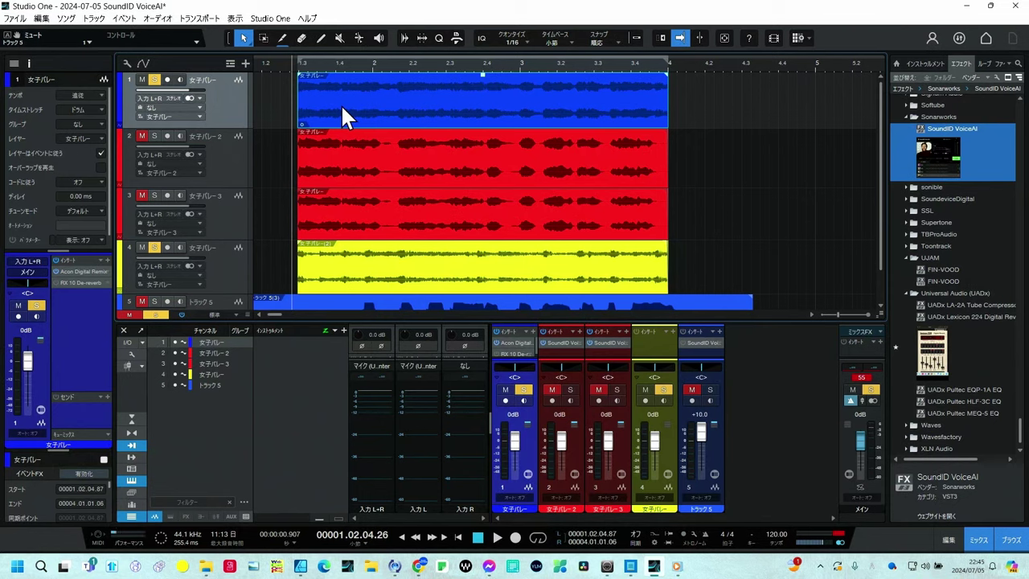
click(340, 273)
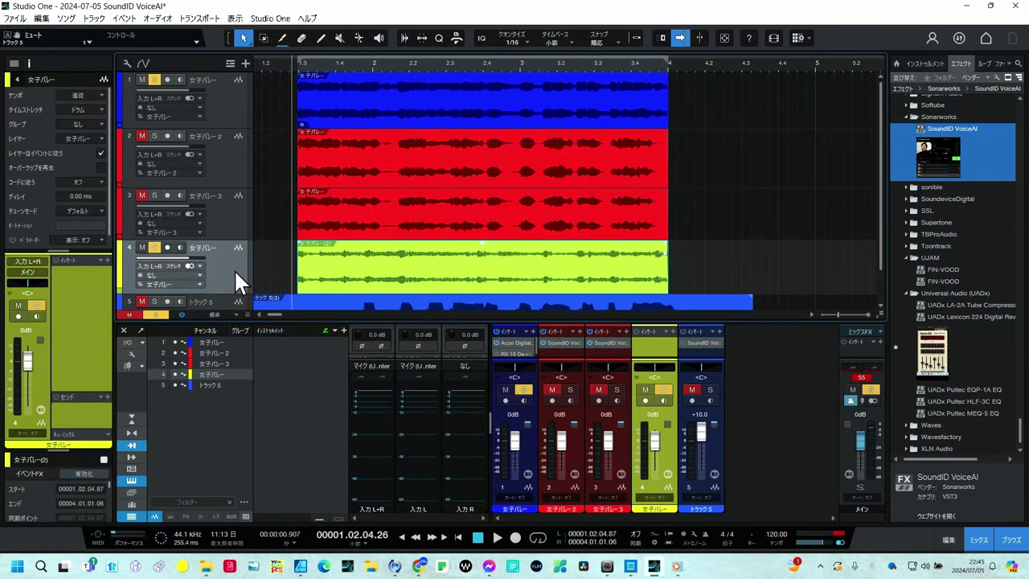
drag(234, 269, 221, 137)
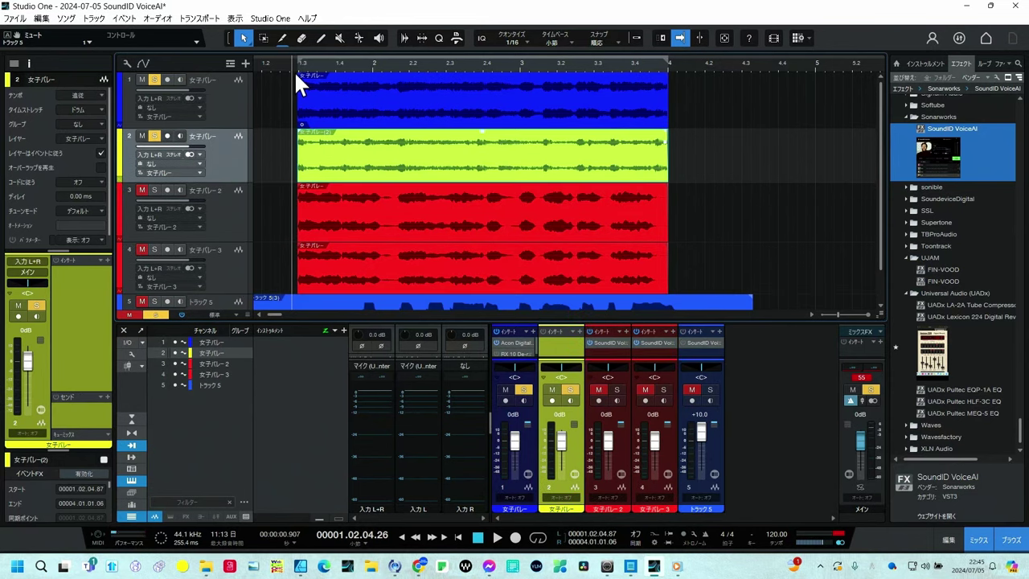
- Play the soloed blue and yellow tracks together from the start of their clips to the end
click(293, 70)
key(space)
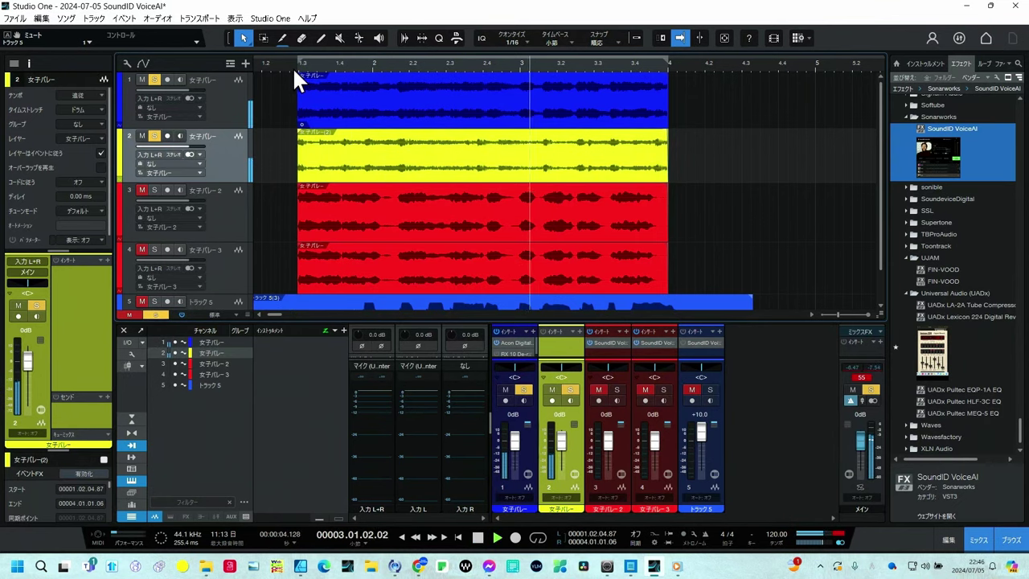
key(space)
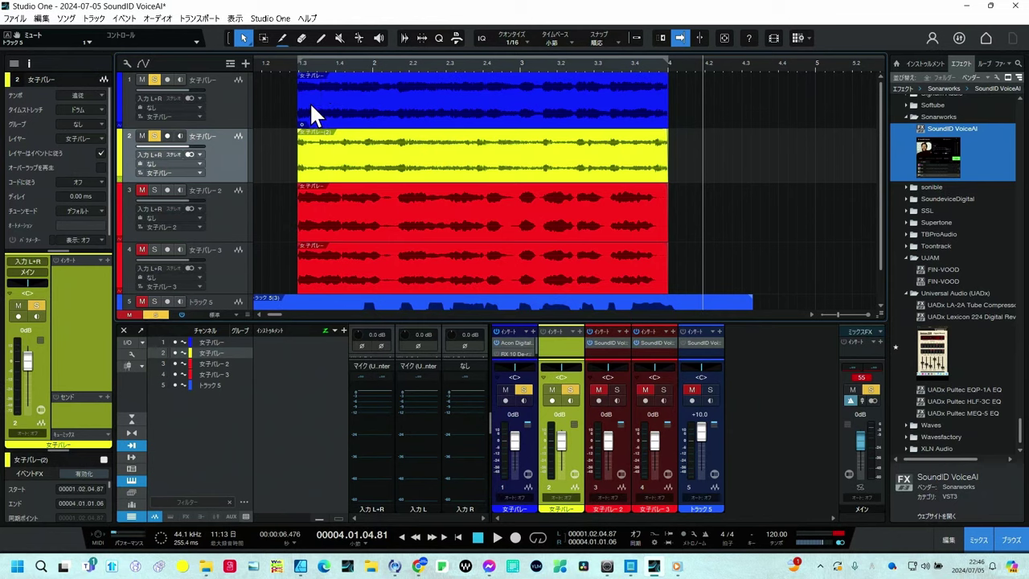
- Examine the vocals, piano, bass, drums and other gain faders in the blue track's Acon Digital Remix insert
click(309, 102)
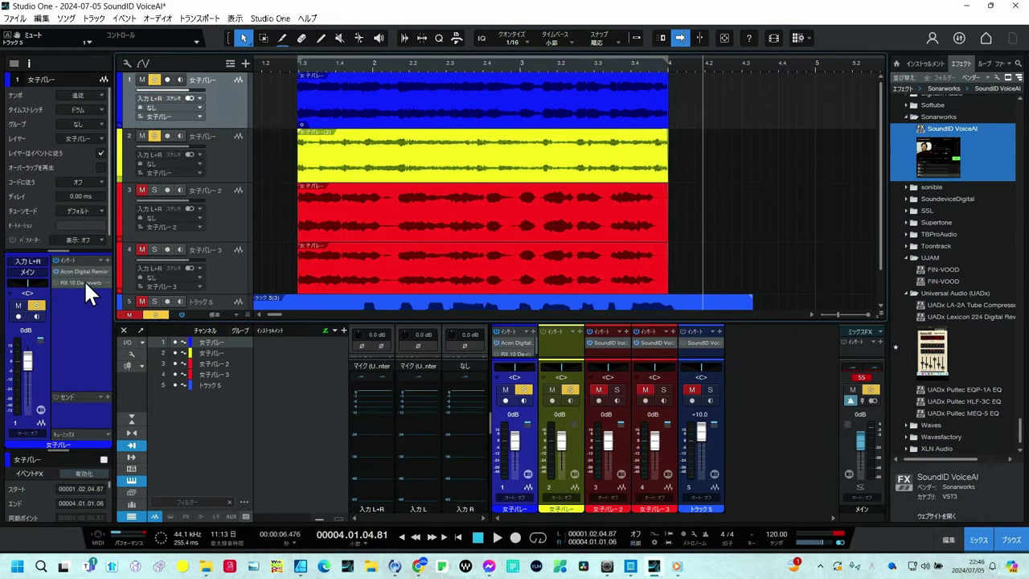
click(87, 270)
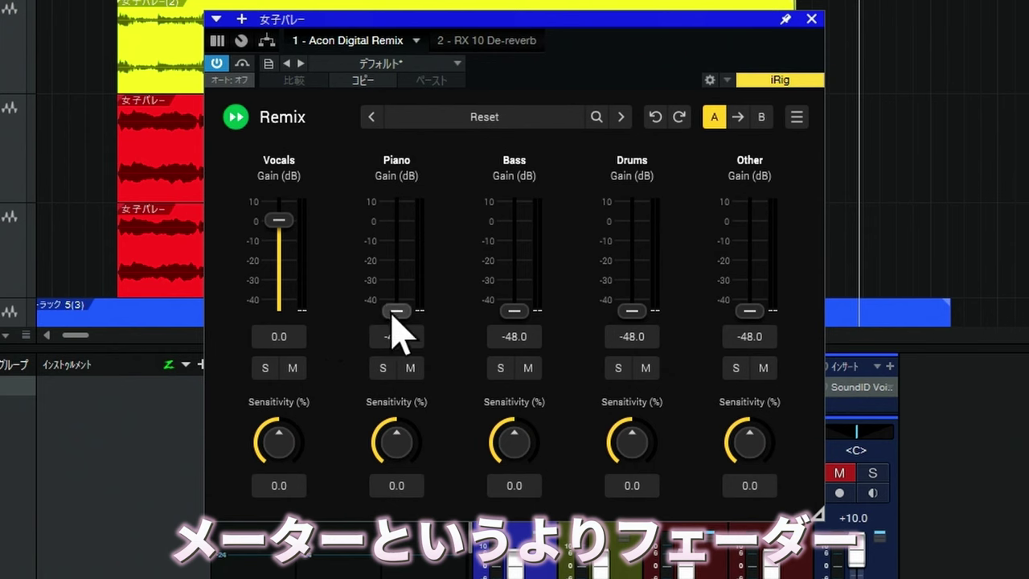
drag(393, 312, 420, 321)
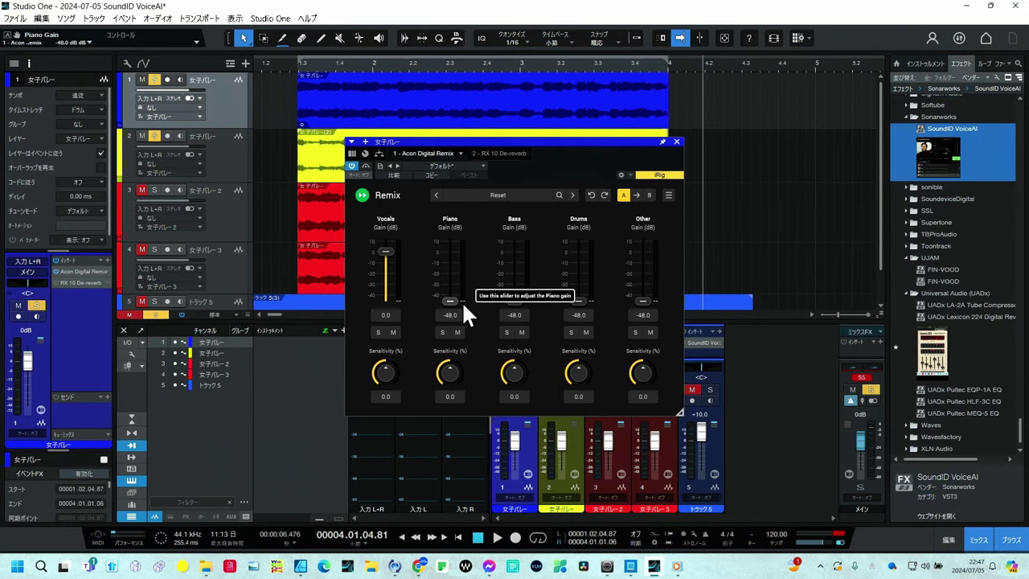
click(811, 18)
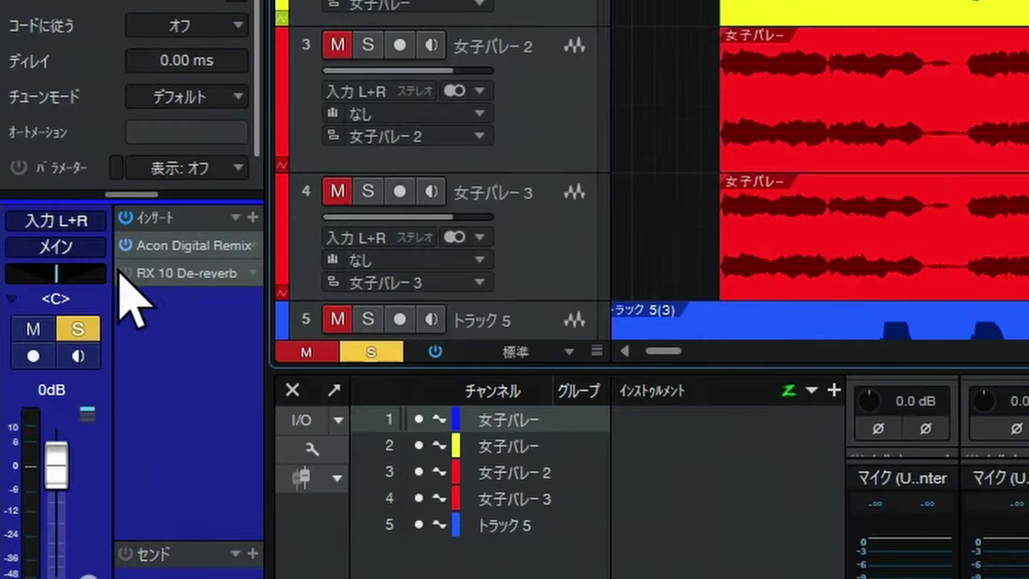
- Enable the RX 10 De-reverb insert on the blue 女子バレー track, review it, and close the Ultimate Vocal Remover window
click(198, 279)
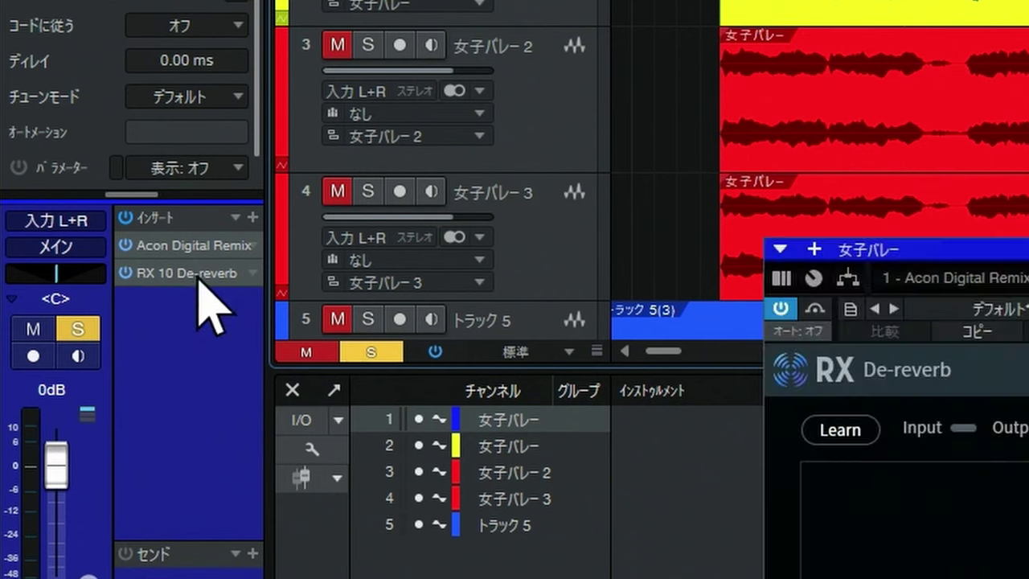
drag(513, 274, 515, 191)
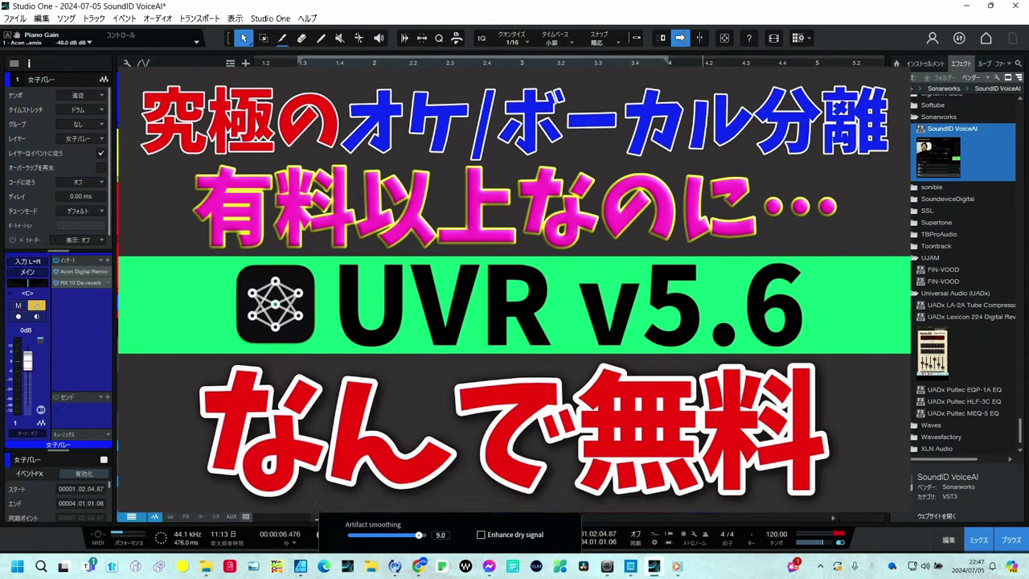
click(572, 191)
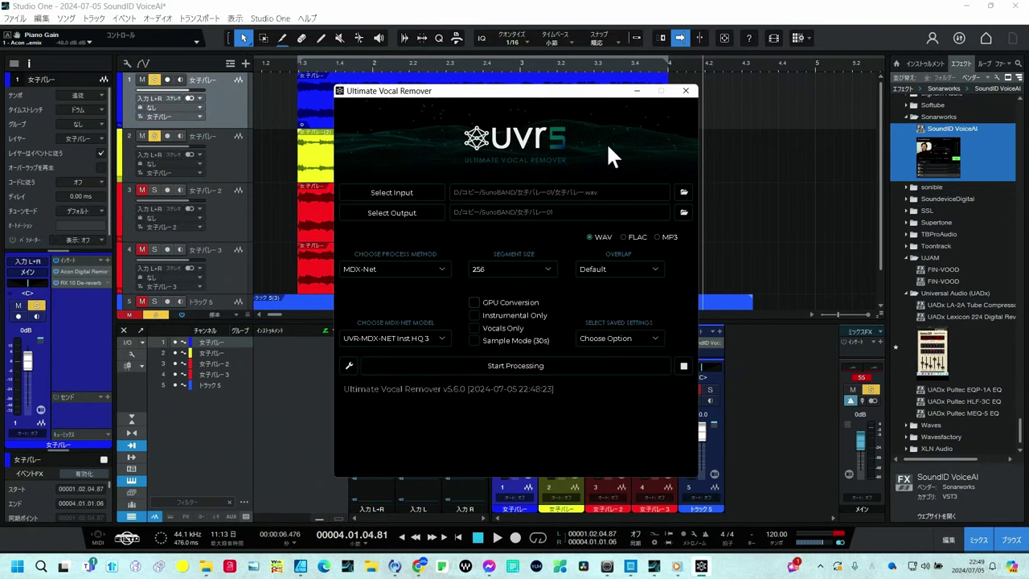
click(684, 92)
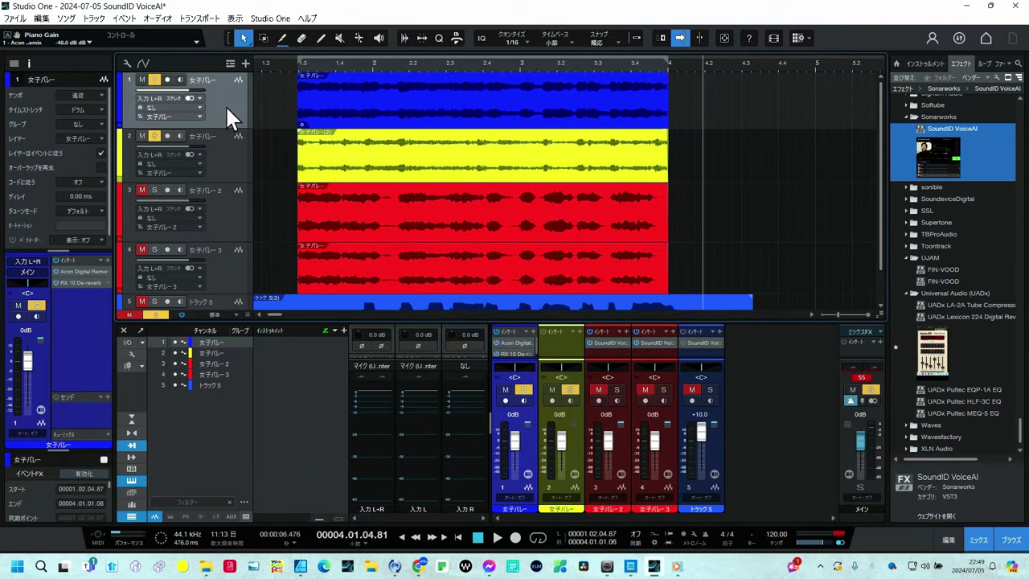
- Convert the blue 女子バレー track to rendered audio without preserving the real-time state, using a fixed tail of 0 seconds
right_click(225, 105)
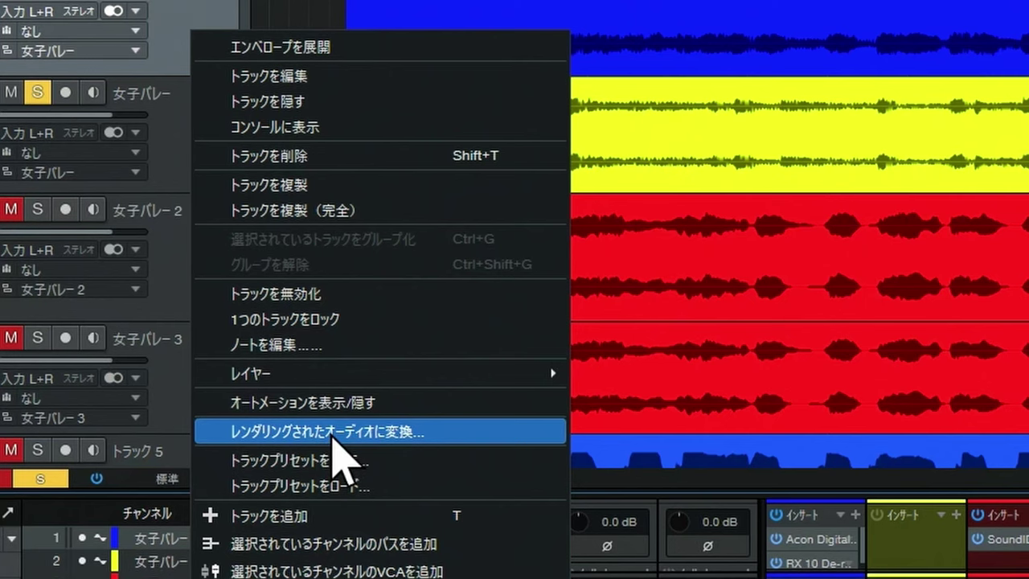
click(329, 434)
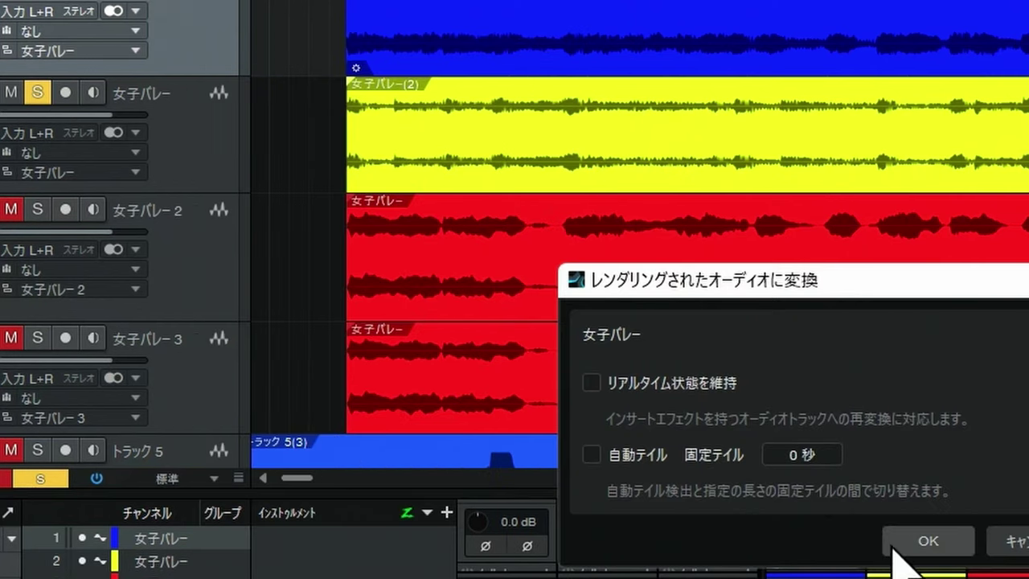
click(916, 543)
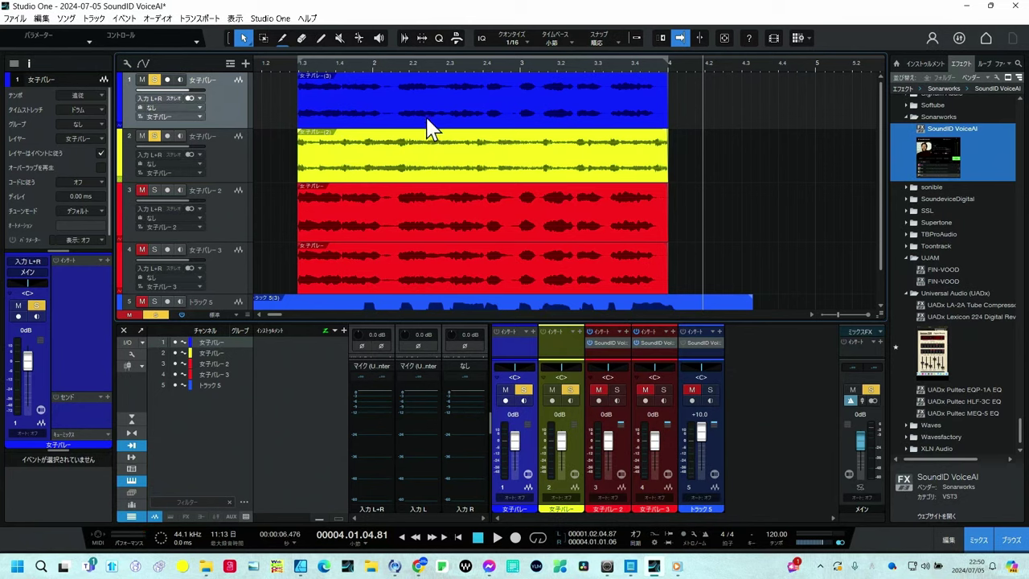
- Play the rendered blue vocal track together with the yellow track from the start of the clips
click(228, 144)
click(229, 105)
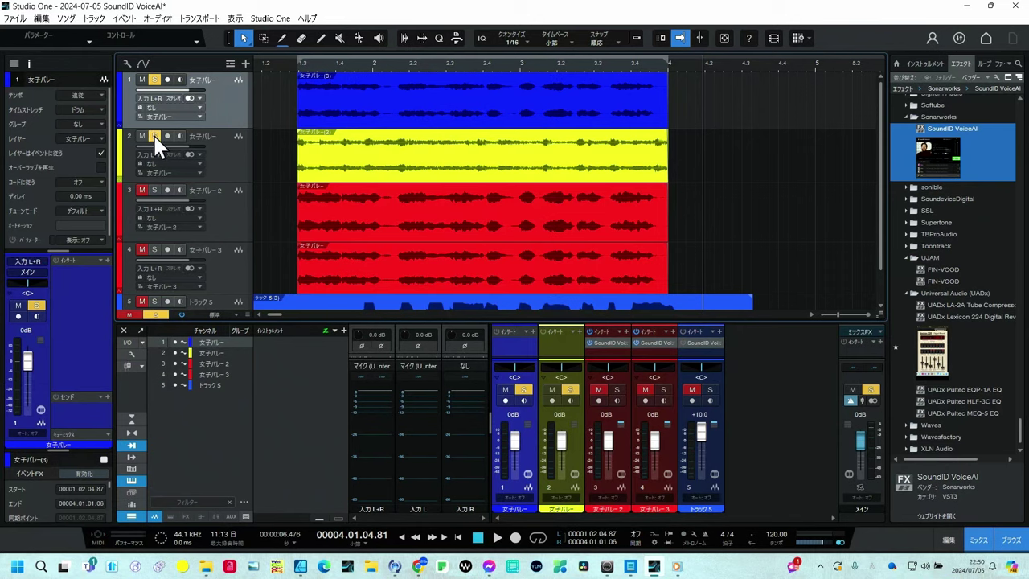
click(291, 64)
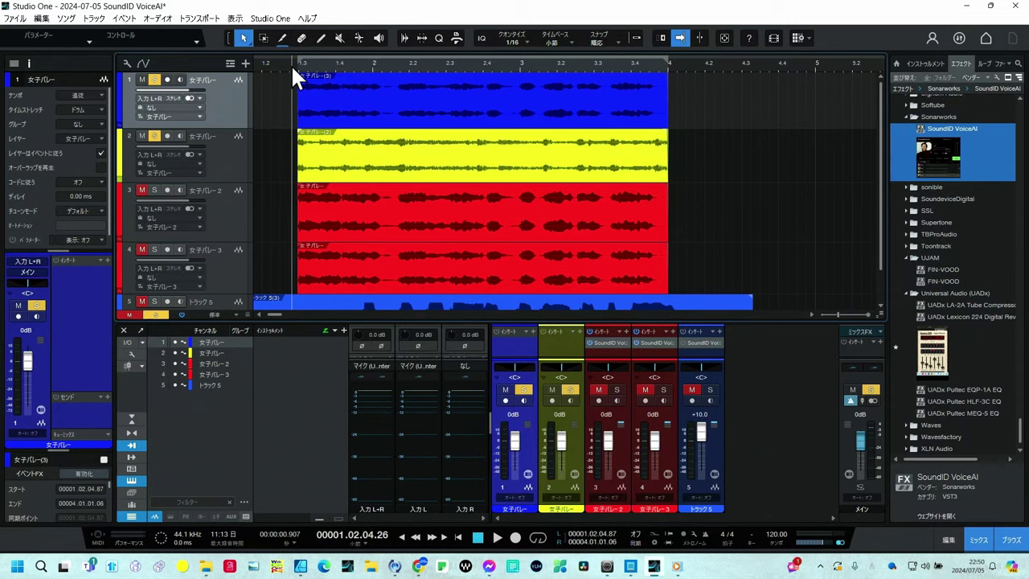
key(space)
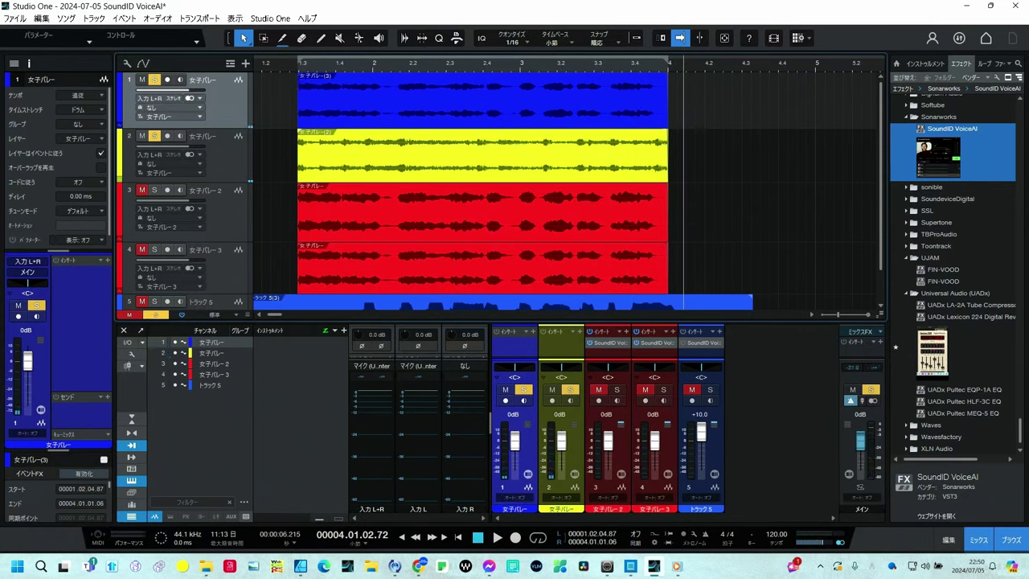
- Mute the yellow track and play the rendered blue vocal track alone from the clip start
click(142, 137)
click(287, 66)
key(space)
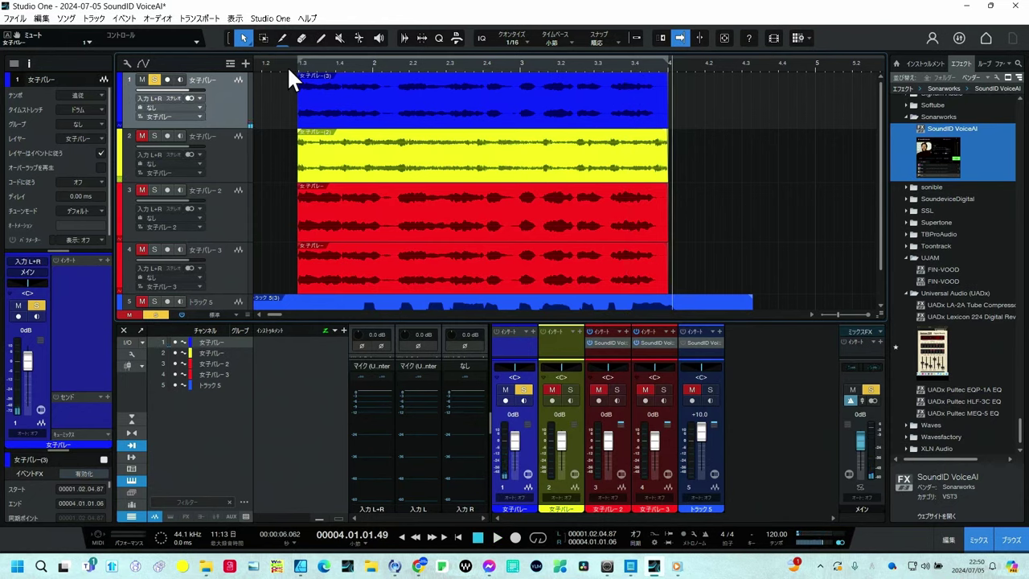
- Turn off the blue track's solo, unmute the 女子バレー 2 track, and bring up its SoundID VoiceAI window
key(s)
click(213, 200)
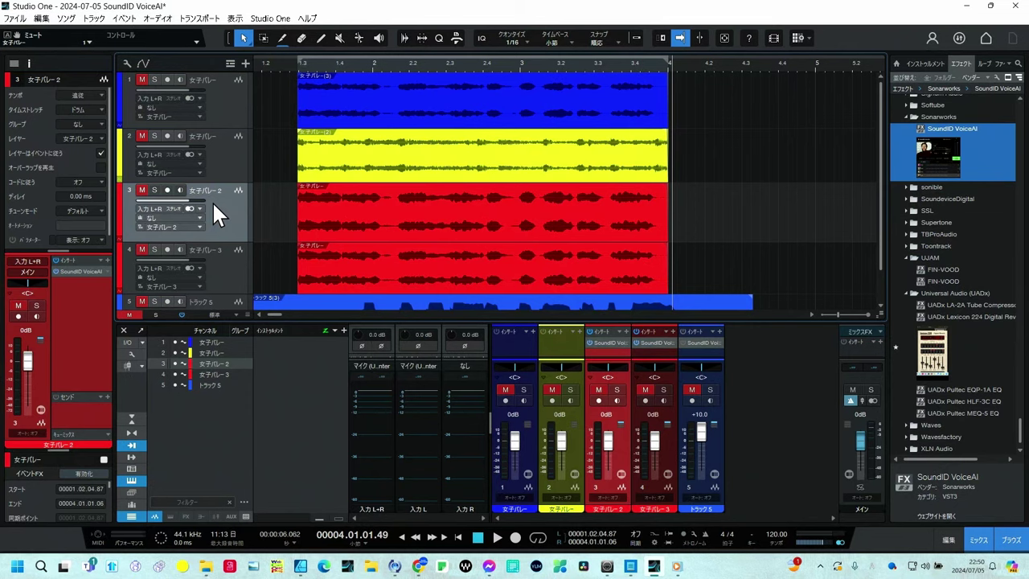
click(141, 189)
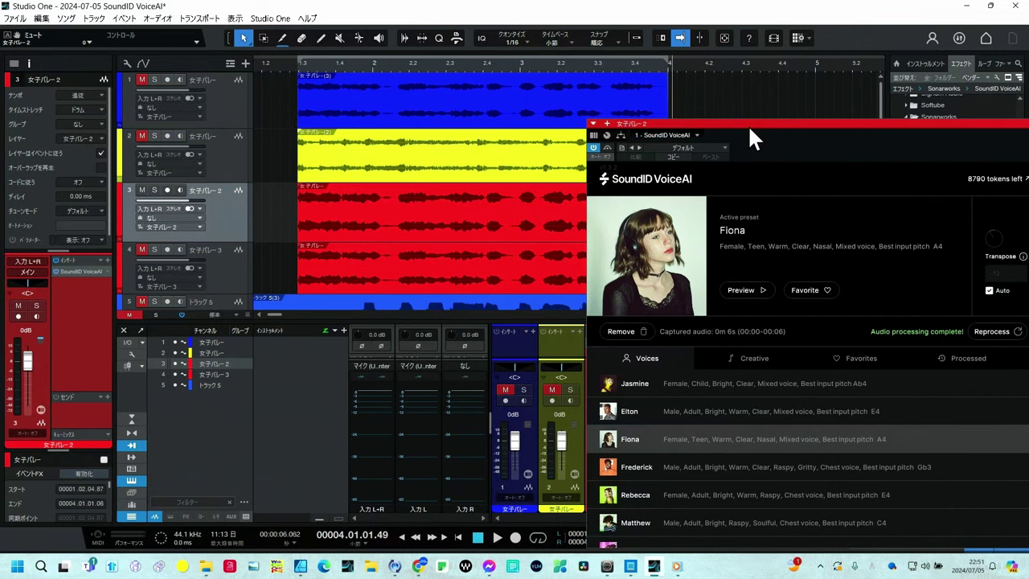
drag(749, 125, 686, 77)
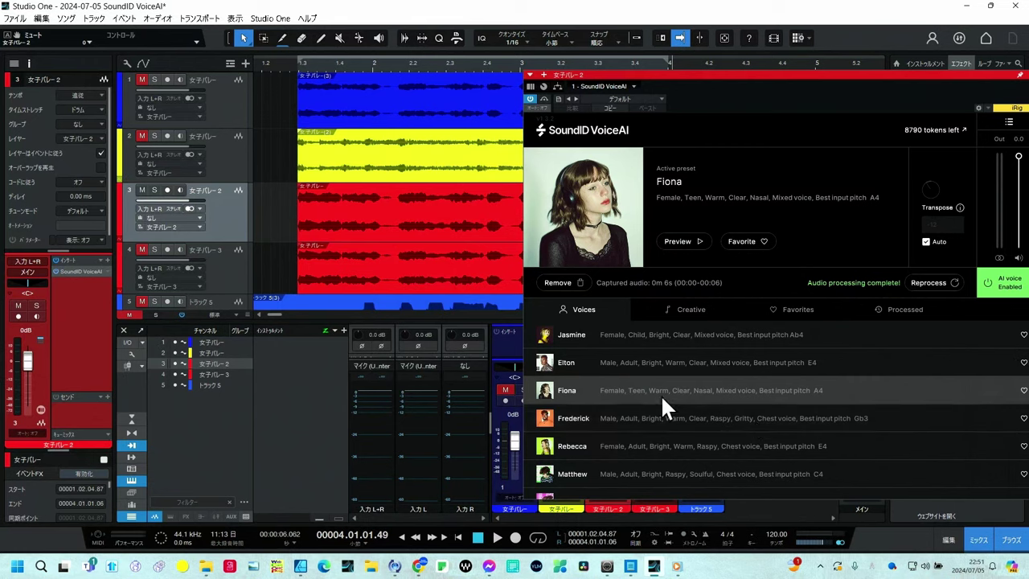
- Solo the 女子バレー 2 track and preview the Fiona, Frederick, Rebecca and Matthew voice presets in SoundID VoiceAI
click(695, 240)
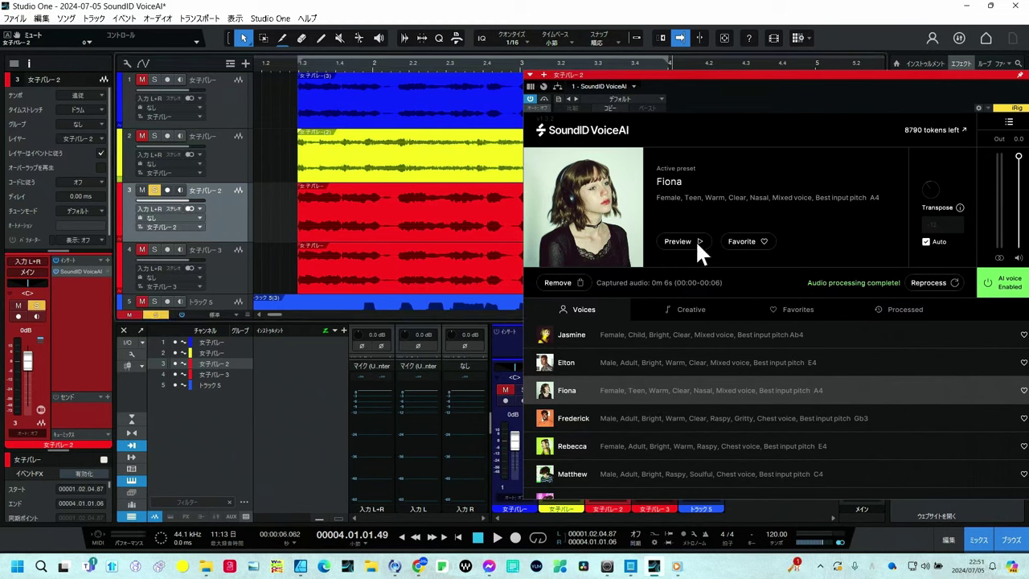
click(698, 241)
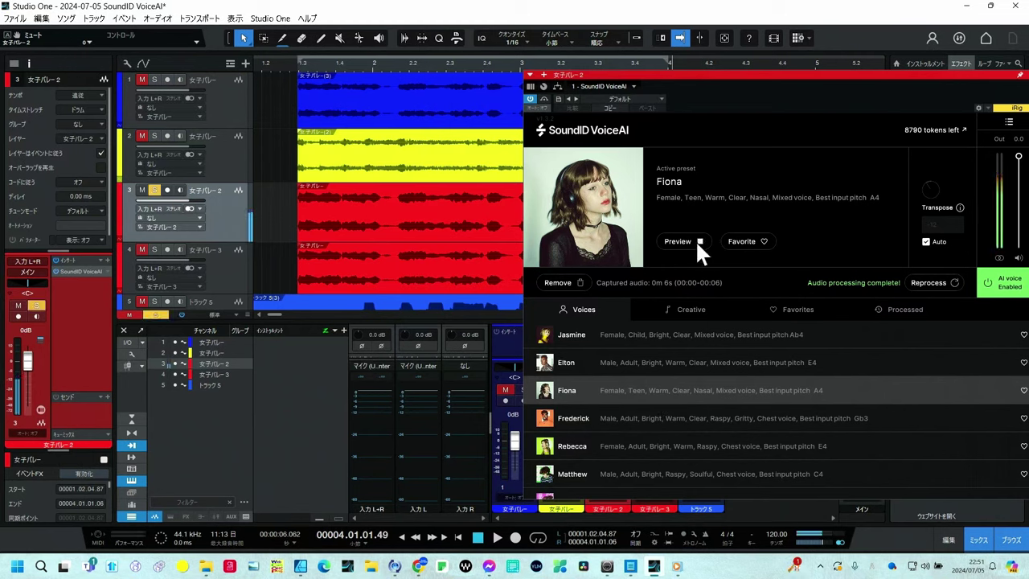
click(633, 416)
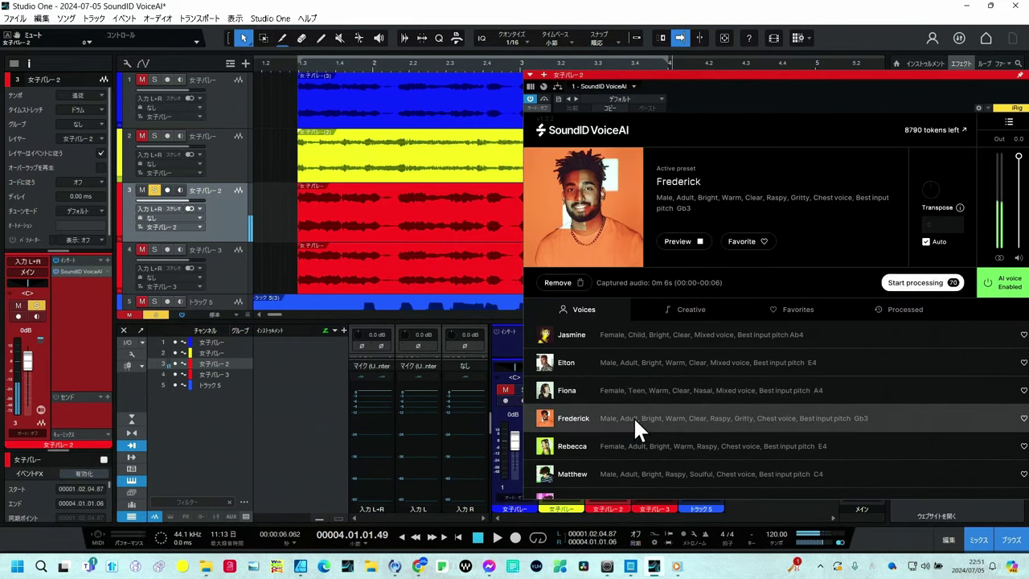
scroll(633, 416, down, 1)
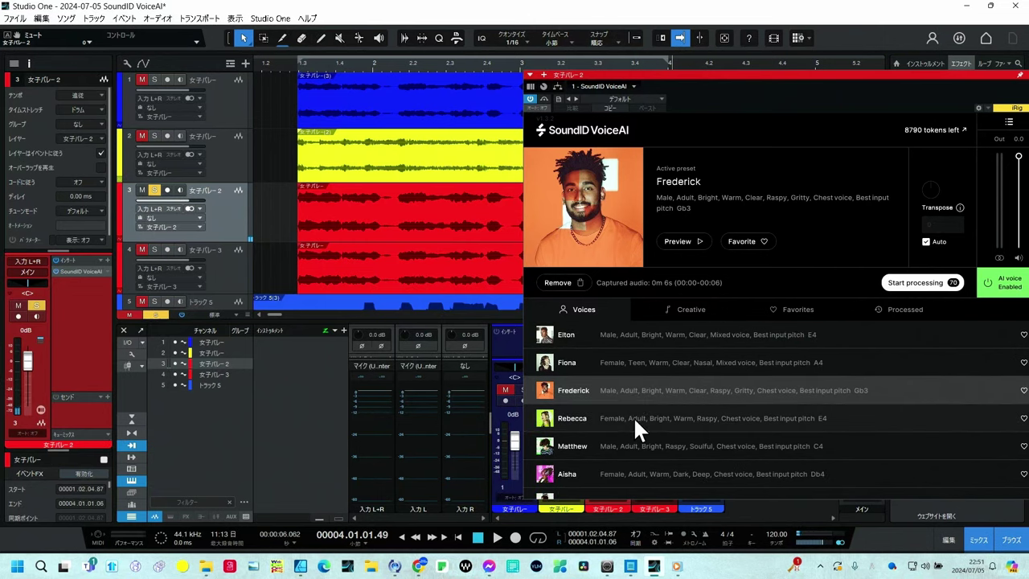
click(634, 415)
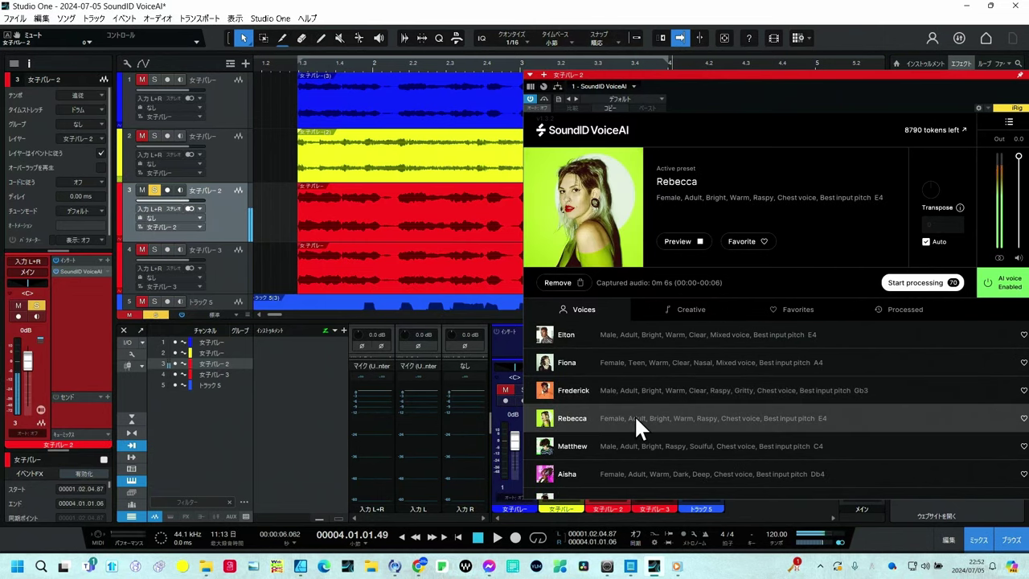
scroll(634, 414, down, 2)
click(634, 391)
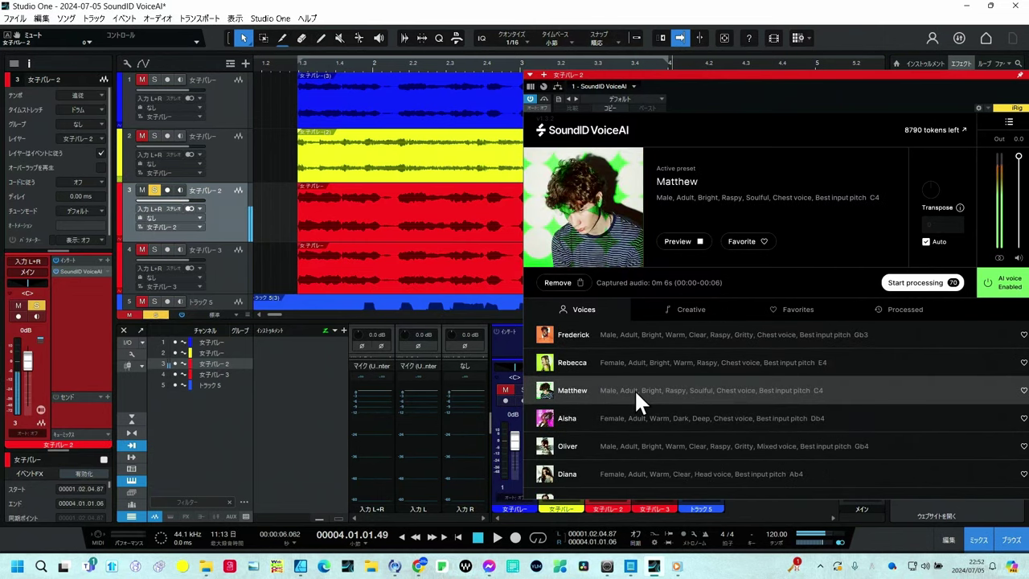
- Preview the Aisha, Oliver, Diana, Tyler and Emily voice presets on the 女子バレー 2 track
scroll(634, 389, down, 2)
click(625, 360)
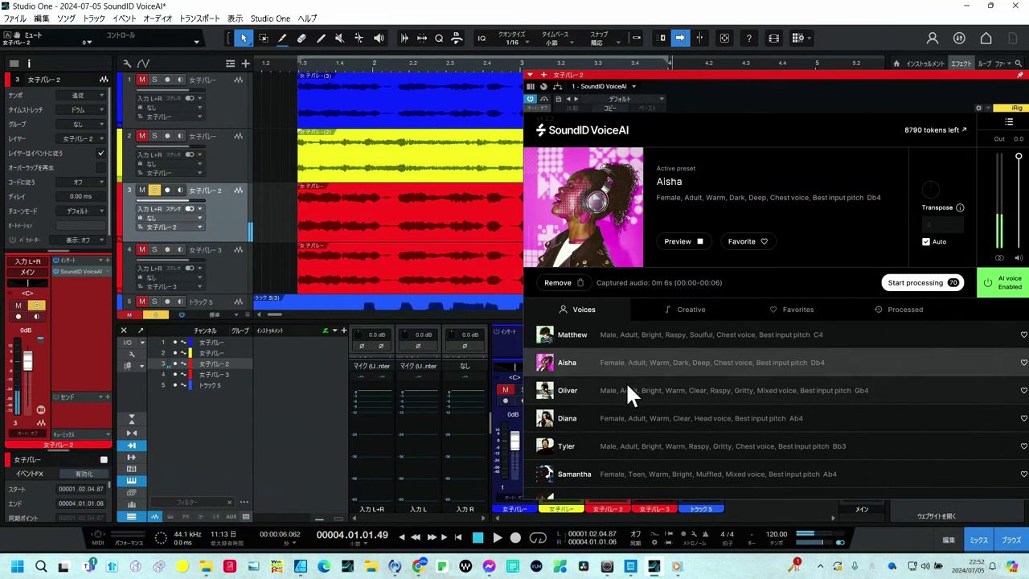
click(626, 381)
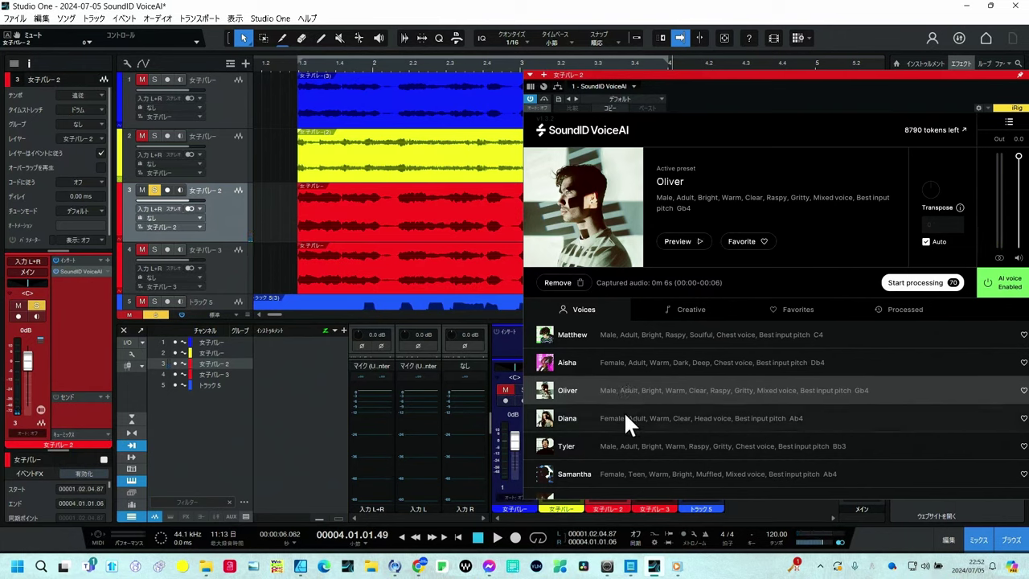
click(623, 418)
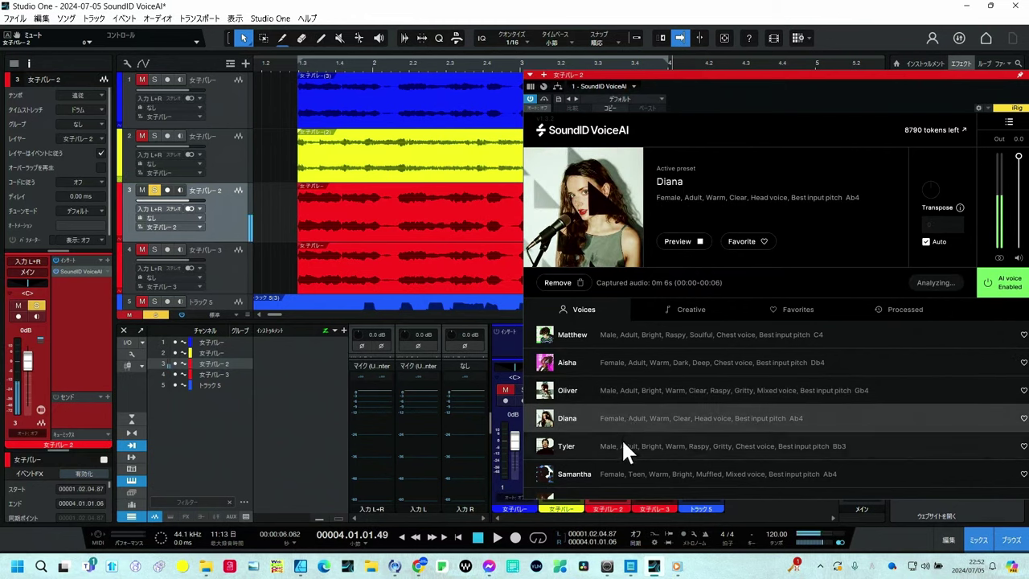
click(621, 438)
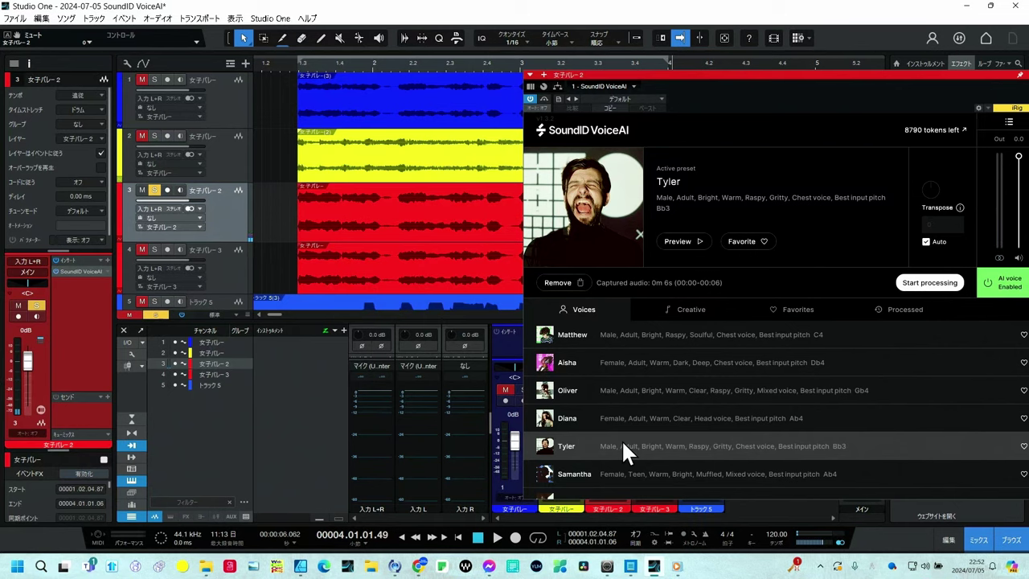
scroll(621, 439, down, 5)
scroll(618, 436, down, 3)
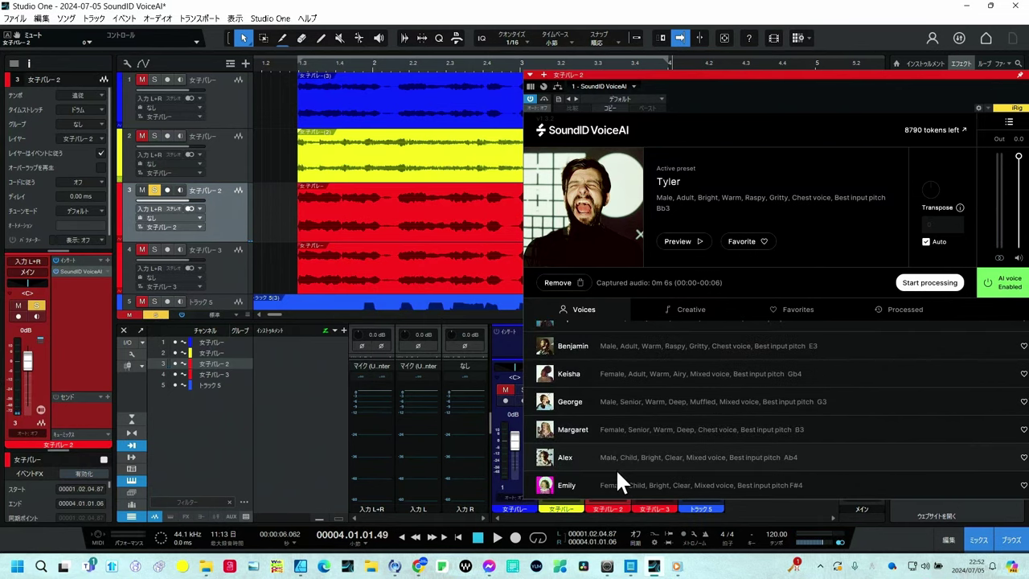
click(615, 485)
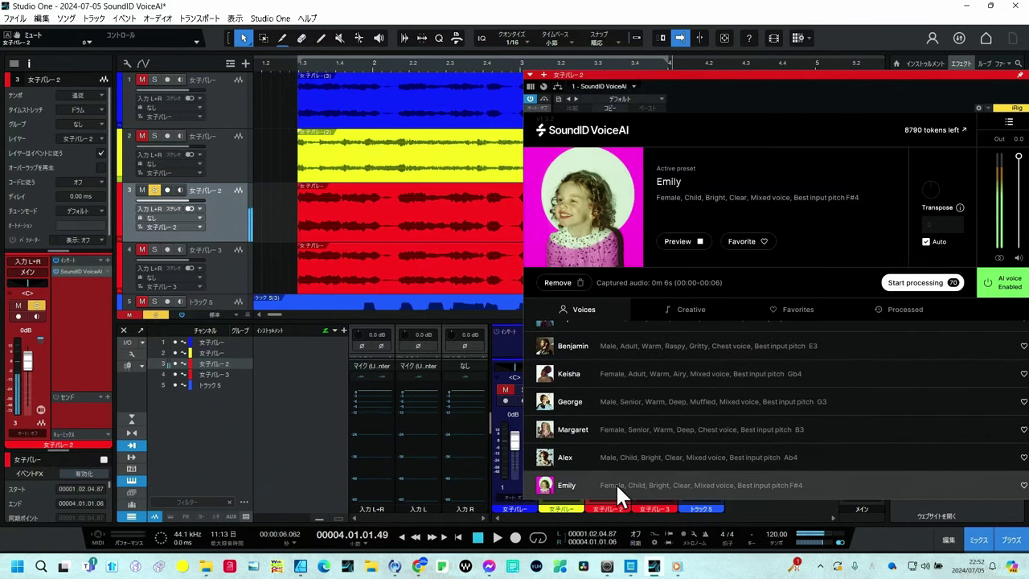
- Preview the Alex and Fiona voice presets in SoundID VoiceAI on the 女子バレー 2 track
click(616, 459)
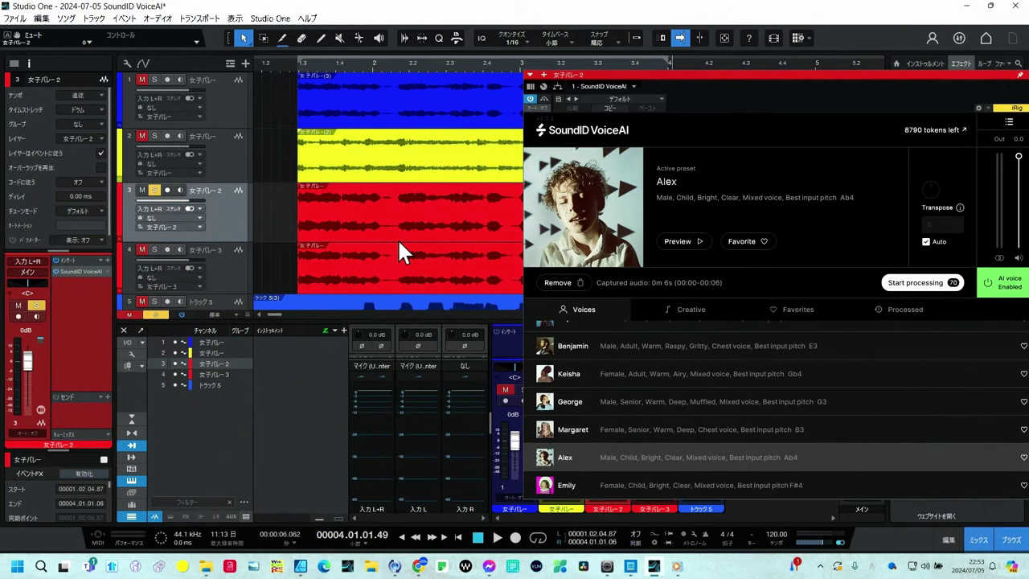
scroll(693, 375, up, 10)
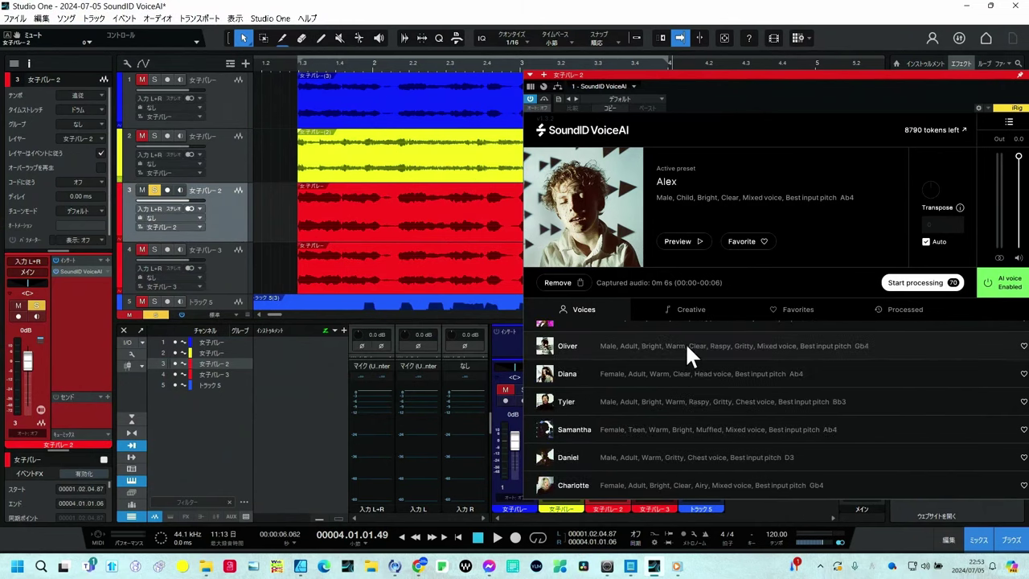
click(658, 384)
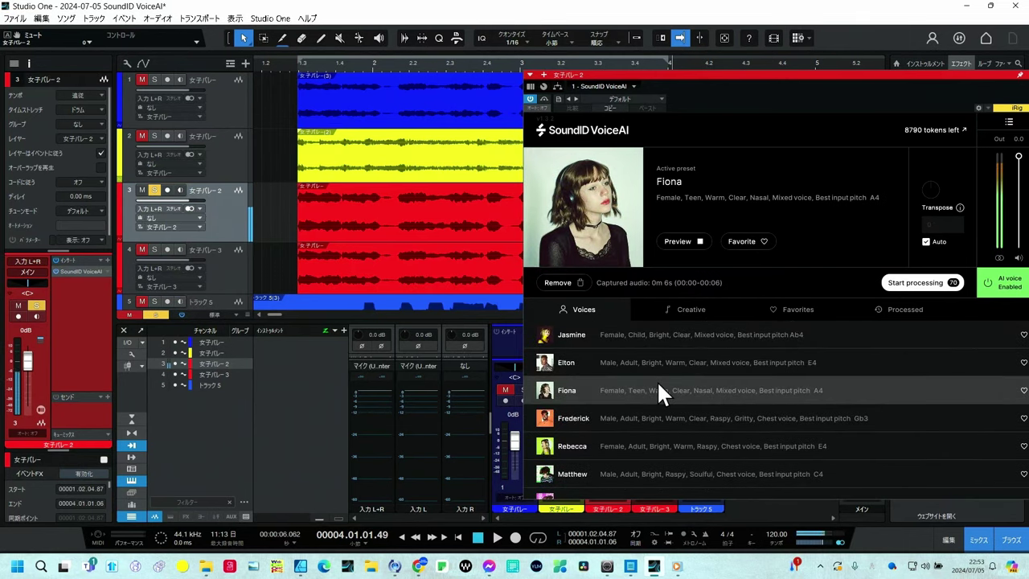
click(655, 228)
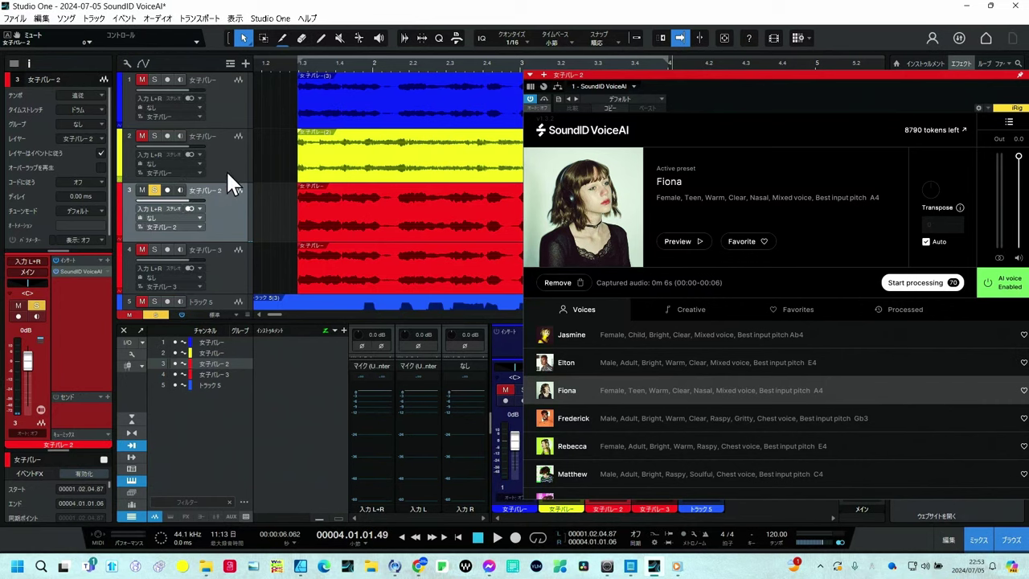
- Solo the yellow track together with the 女子バレー 2 vocal and play them, then take the 女子バレー 2 track out of solo
click(154, 136)
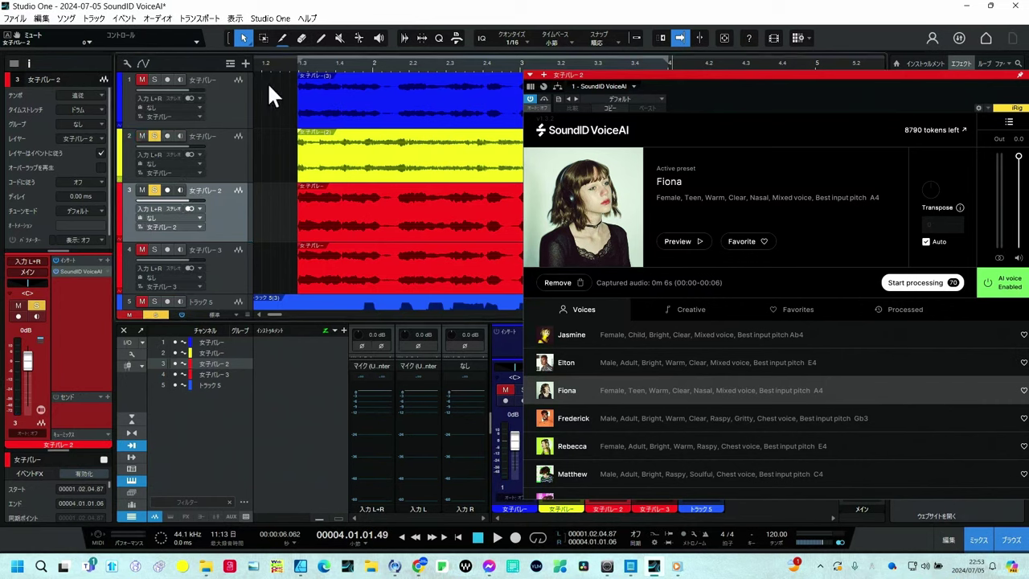
key(space)
click(154, 79)
click(152, 190)
click(286, 63)
key(space)
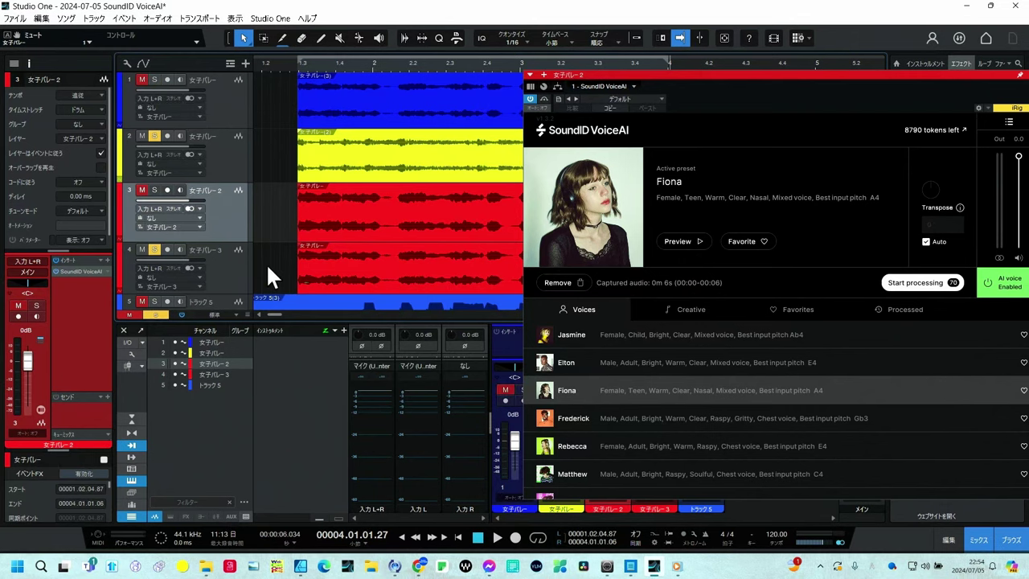
- Bring up SoundID VoiceAI for the 女子バレー 3 track and play it with the yellow track from the clip start
scroll(241, 267, down, 1)
click(223, 261)
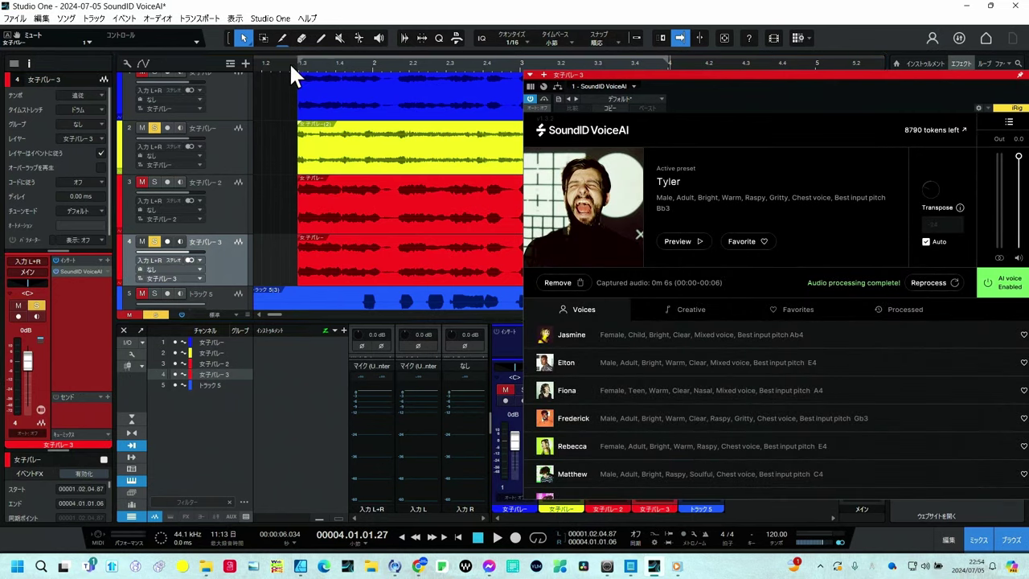
click(289, 62)
key(space)
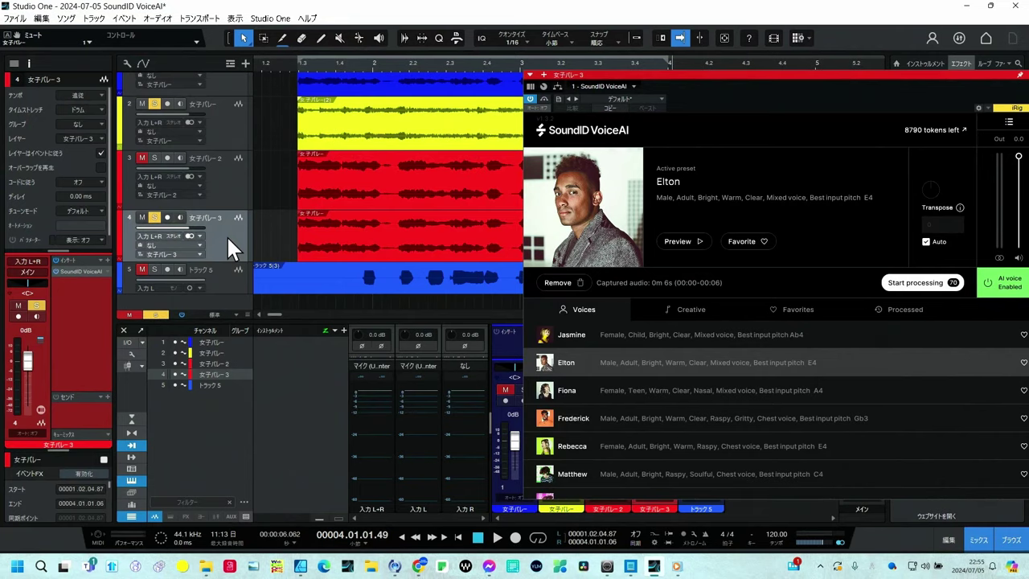
- Solo トラック 5 and play its Trumpet version with the blue and yellow tracks from the clip start
click(300, 281)
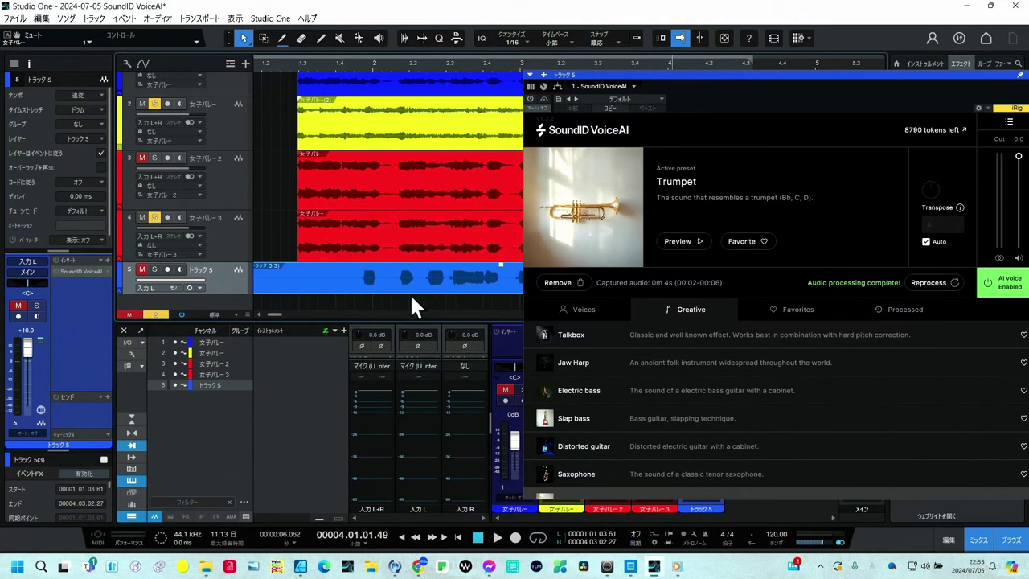
click(155, 268)
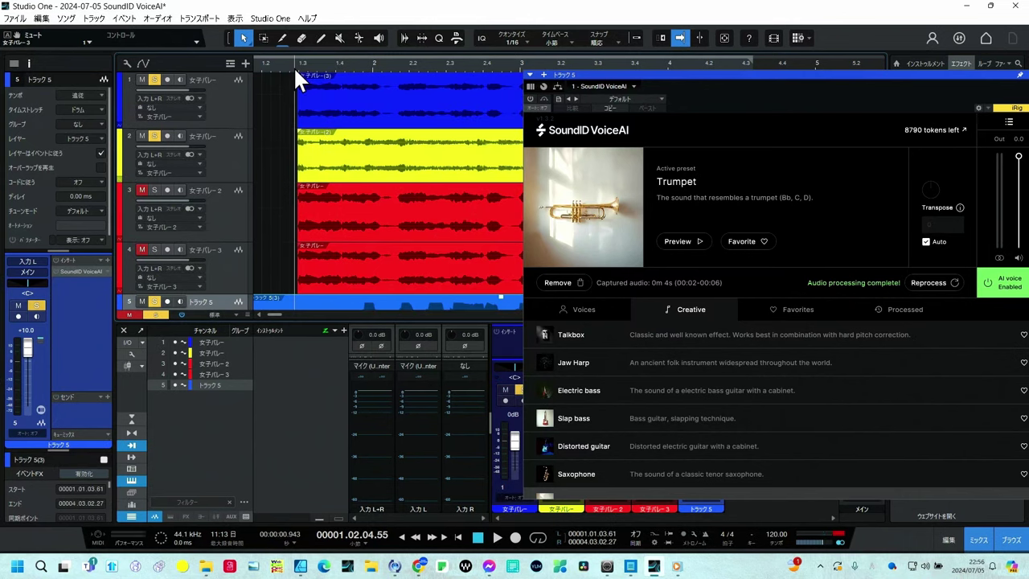
key(space)
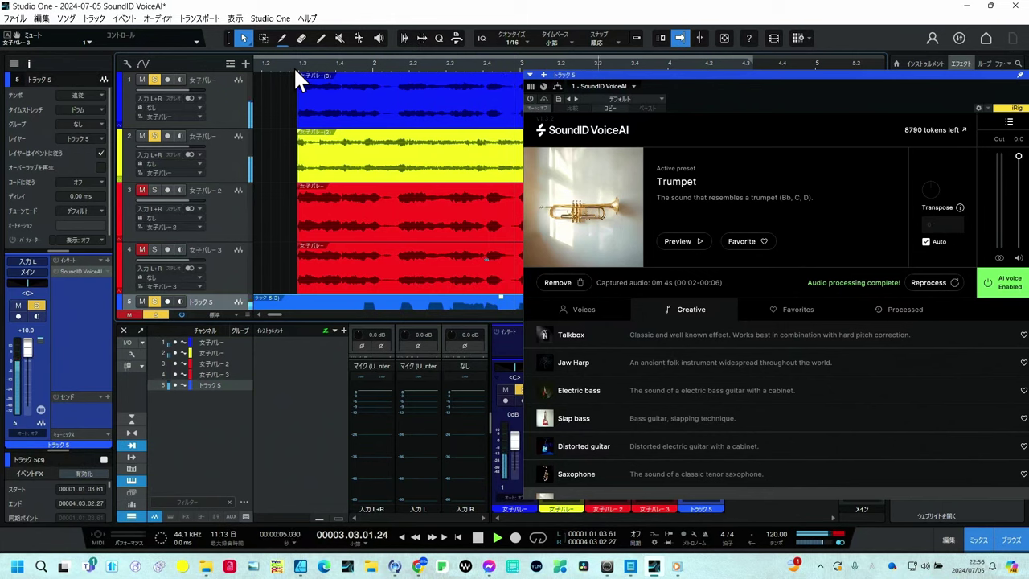
key(space)
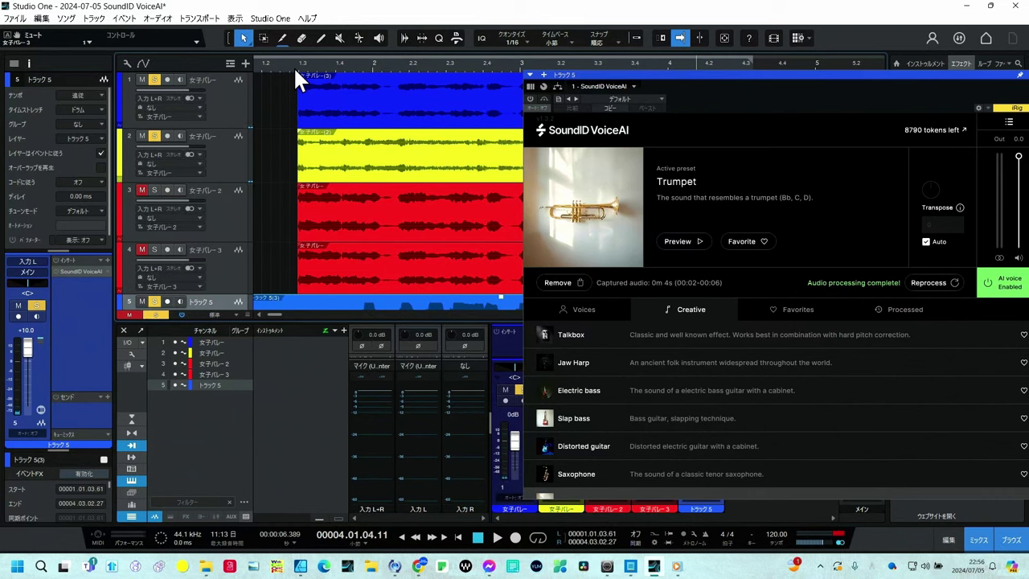
- Look through the Voices and Creative preset lists in SoundID VoiceAI on トラック 5
scroll(215, 273, down, 1)
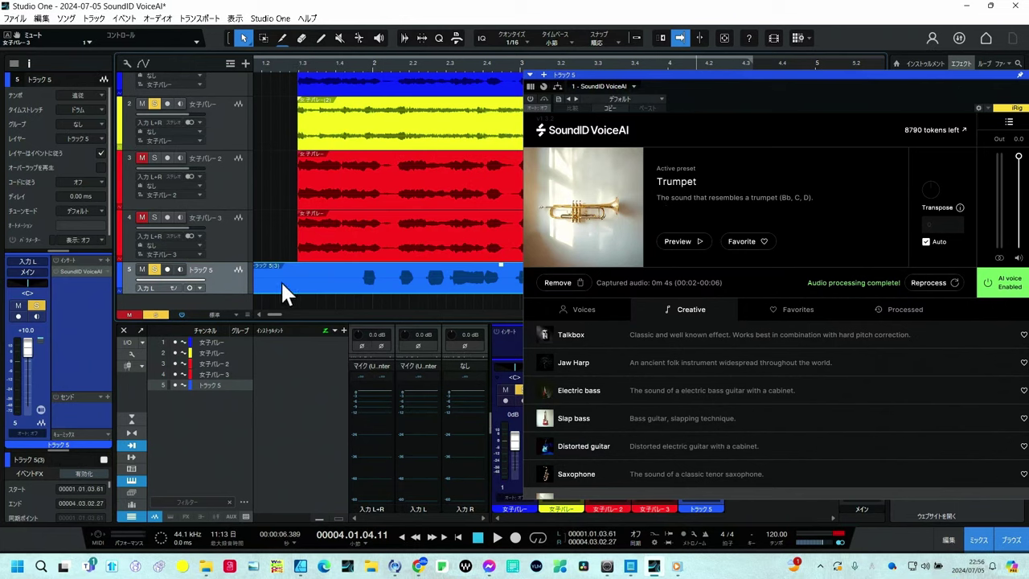
click(592, 315)
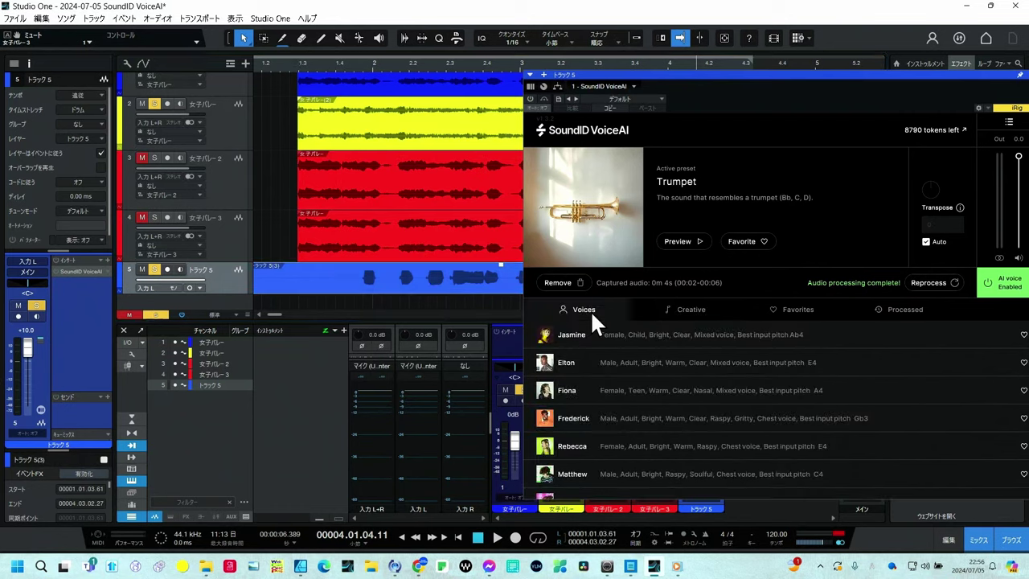
click(693, 311)
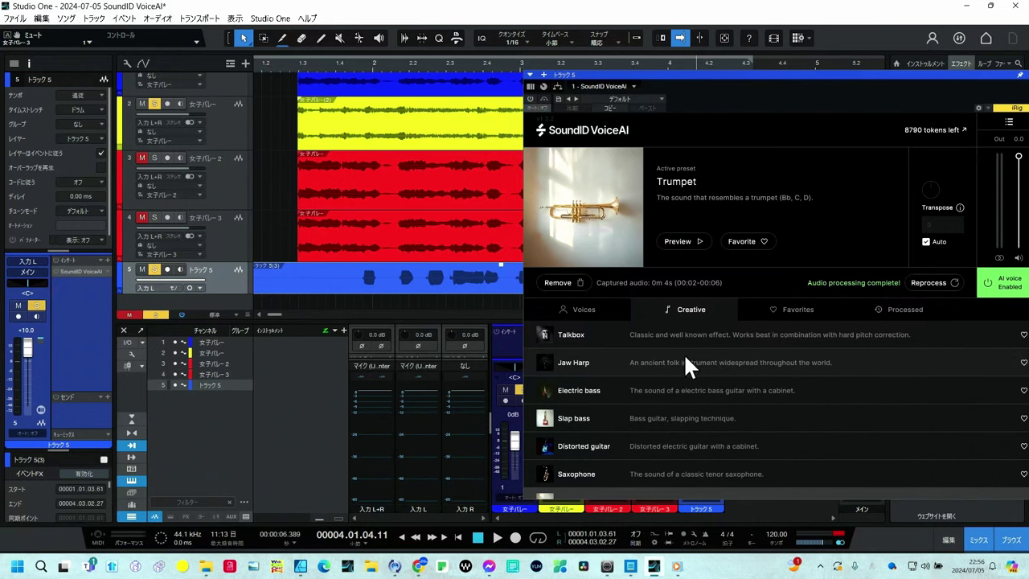
scroll(684, 354, down, 2)
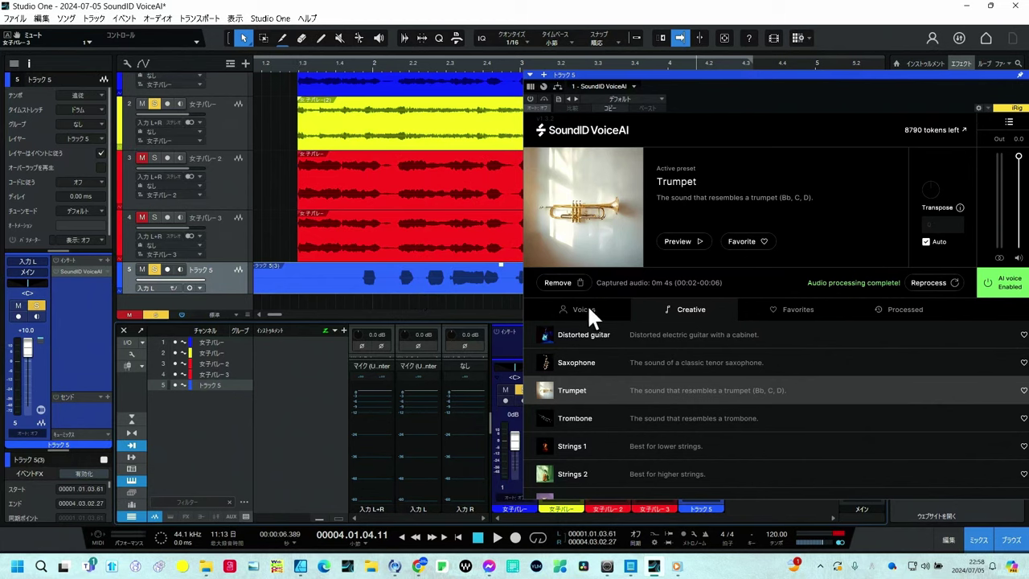
- Replace the captured audio on トラック 5 with a new capture from position 1.4 and process it with the Saxophone preset
click(561, 282)
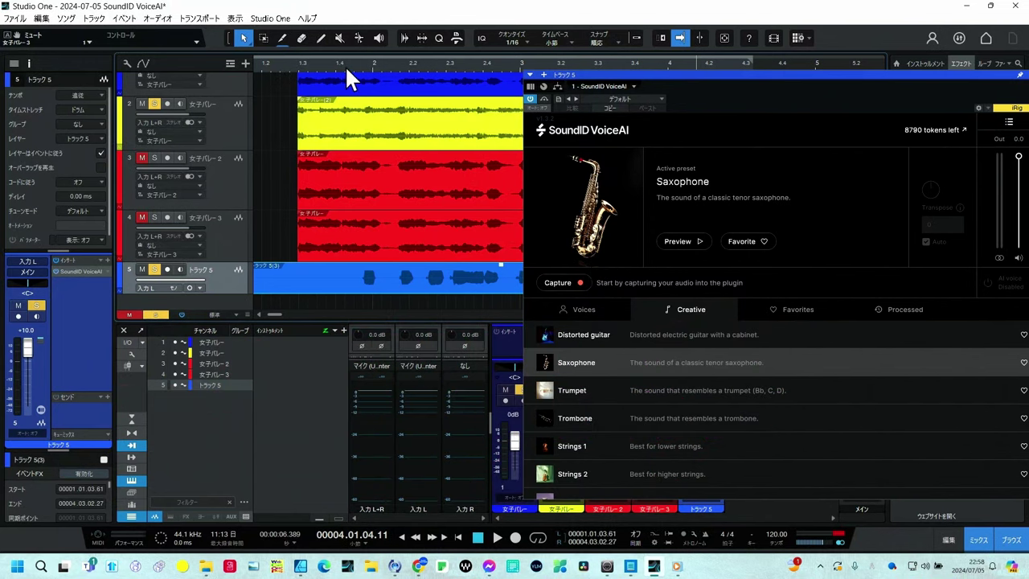
click(338, 64)
click(558, 283)
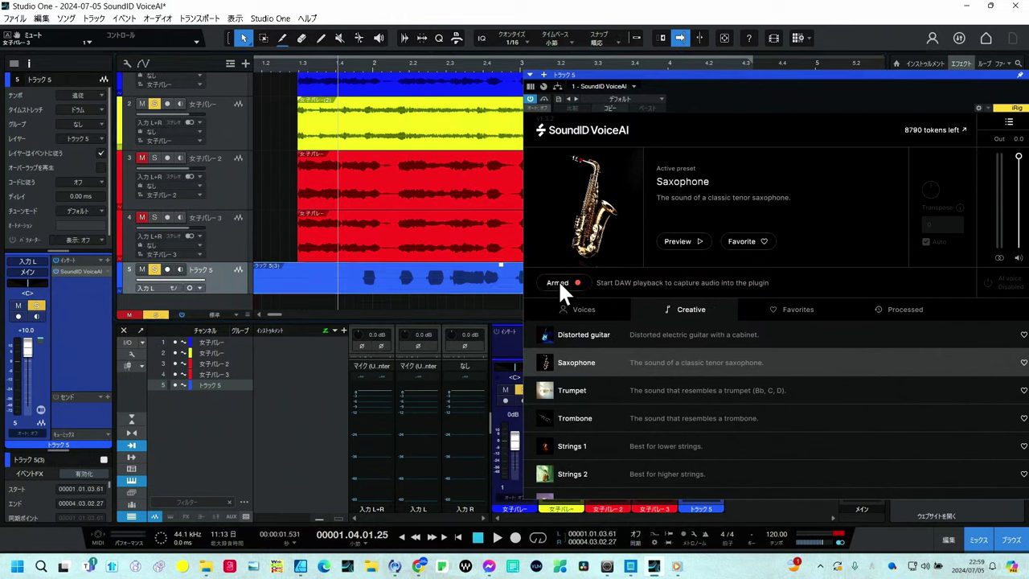
click(497, 537)
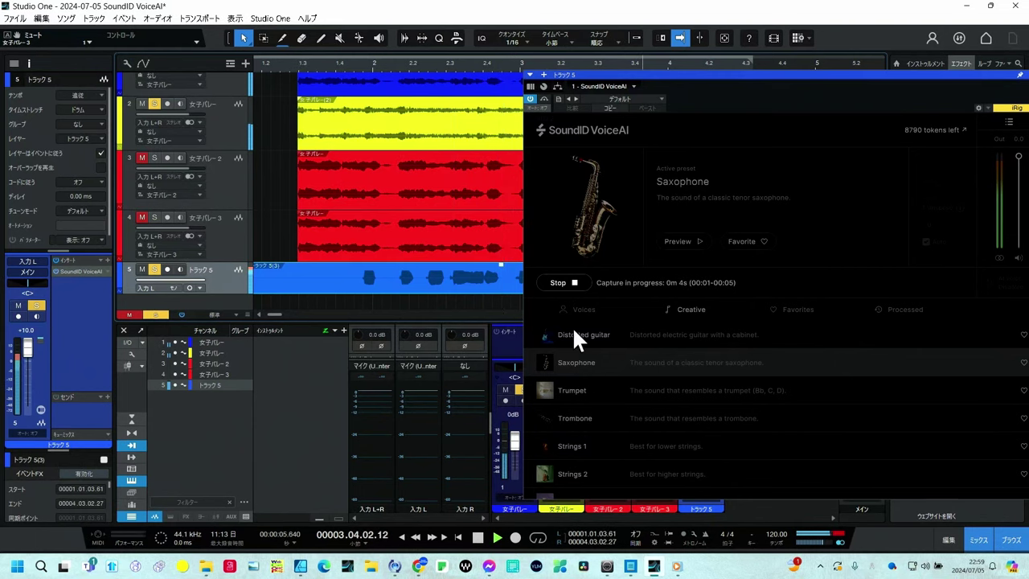
click(575, 283)
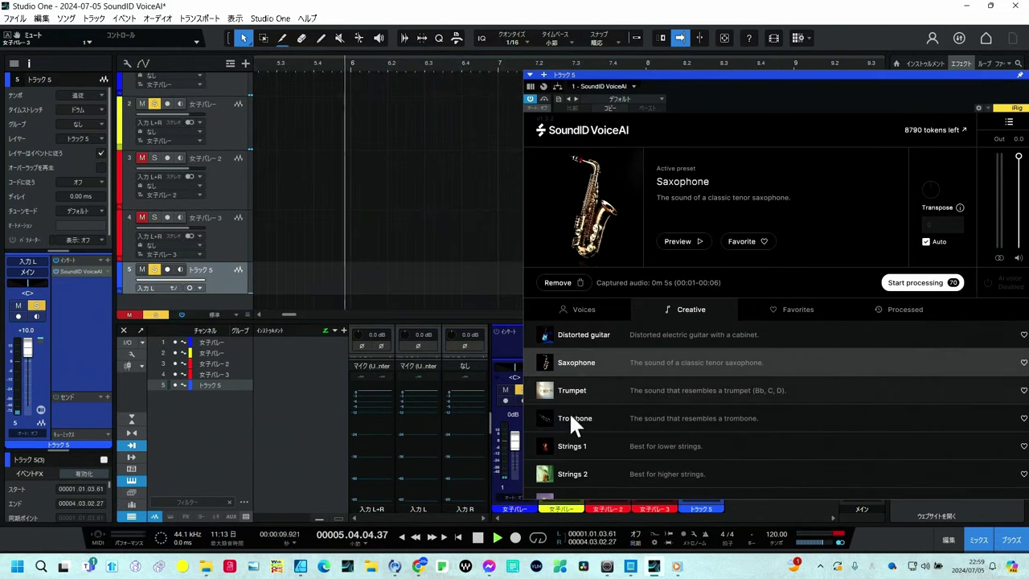
click(482, 538)
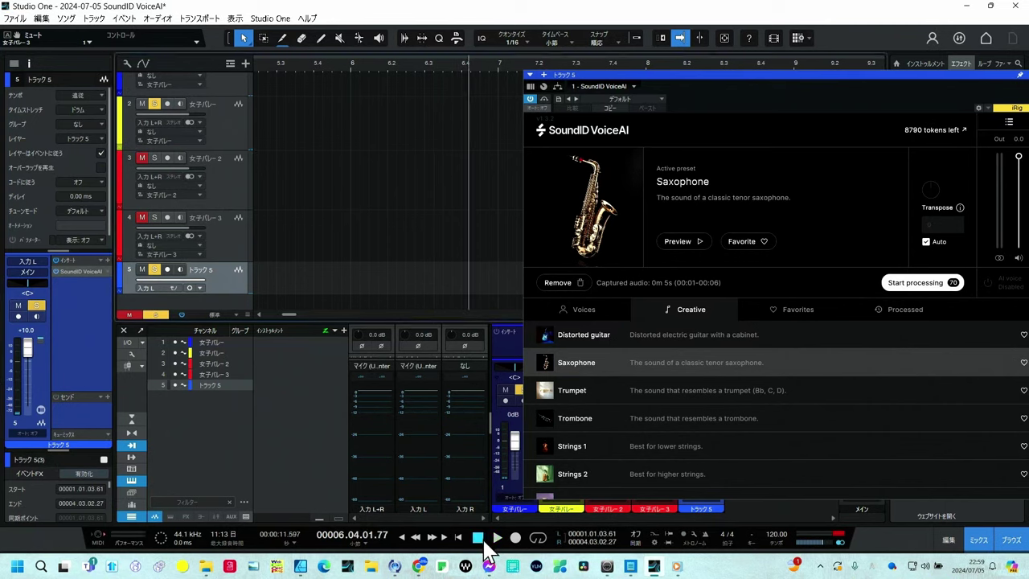
click(917, 285)
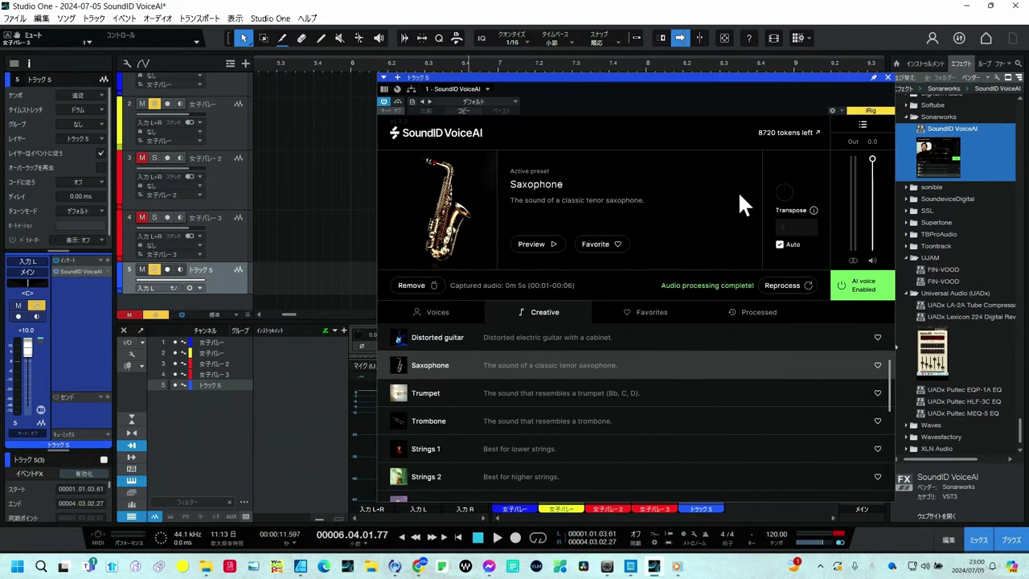
- Mute the blue and yellow tracks and play トラック 5 alone with the Saxophone processing
scroll(203, 134, up, 3)
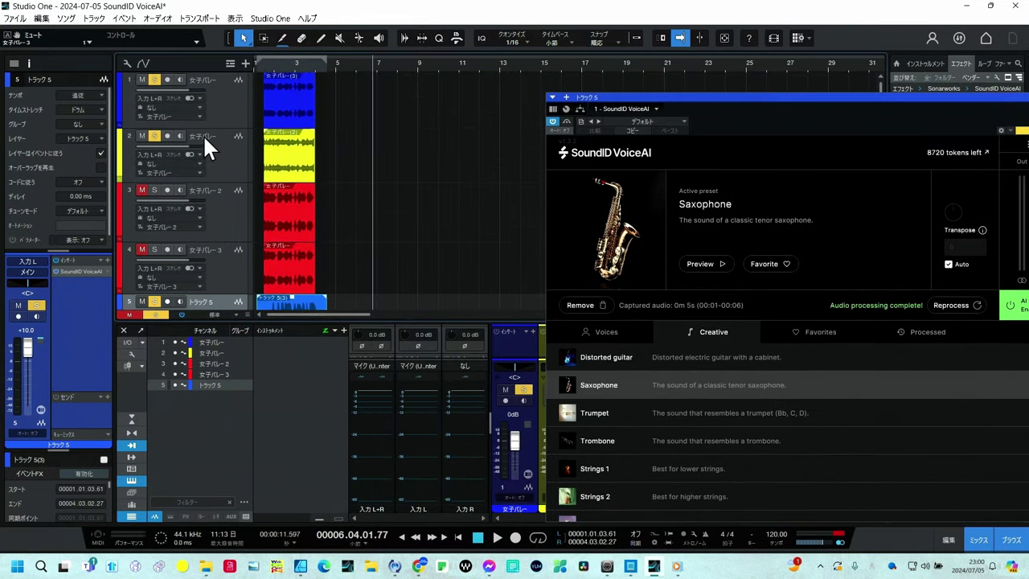
click(142, 80)
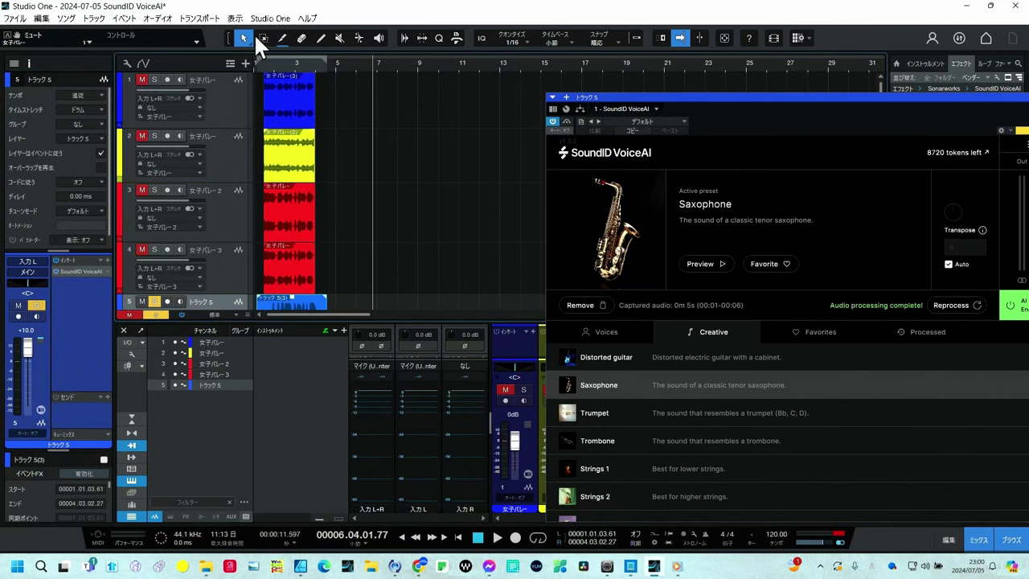
key(space)
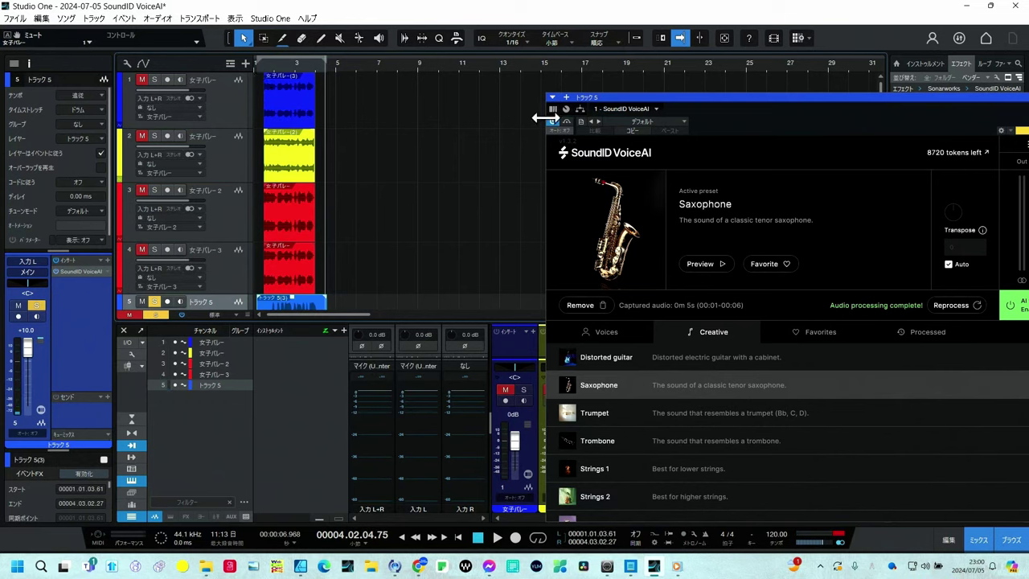
- Bypass SoundID VoiceAI on トラック 5 and play the unprocessed recording from the clip start
click(262, 66)
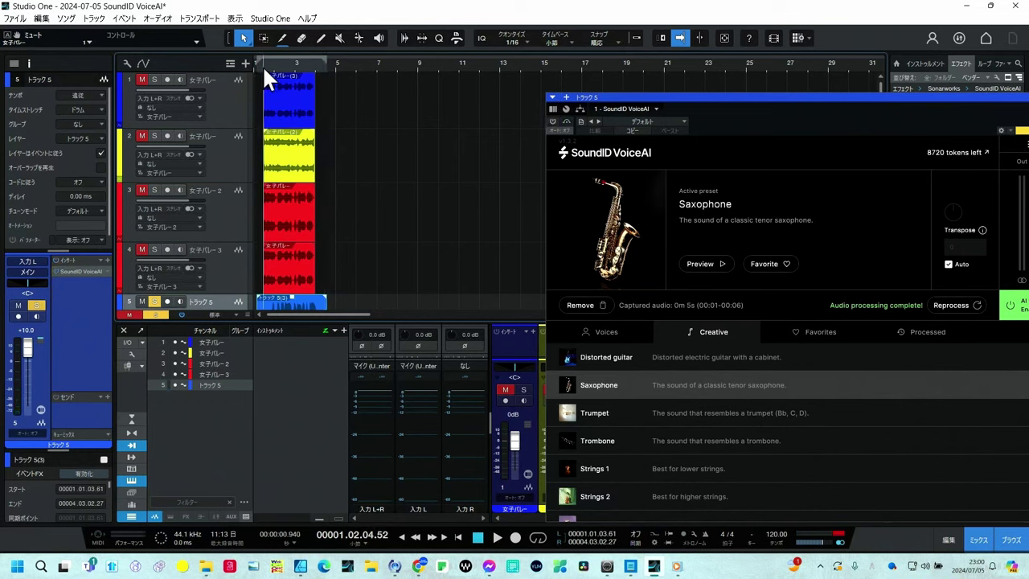
key(space)
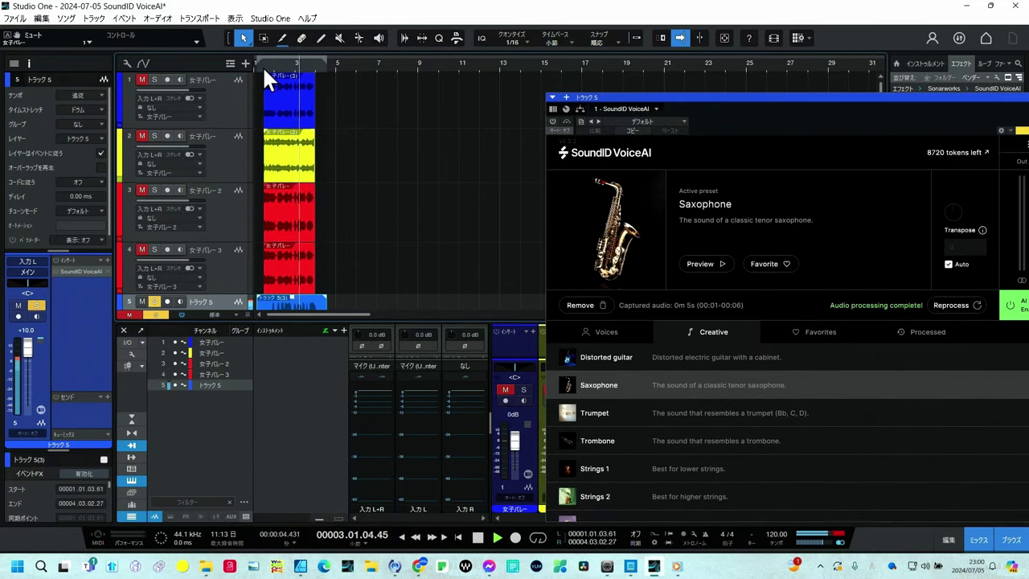
key(space)
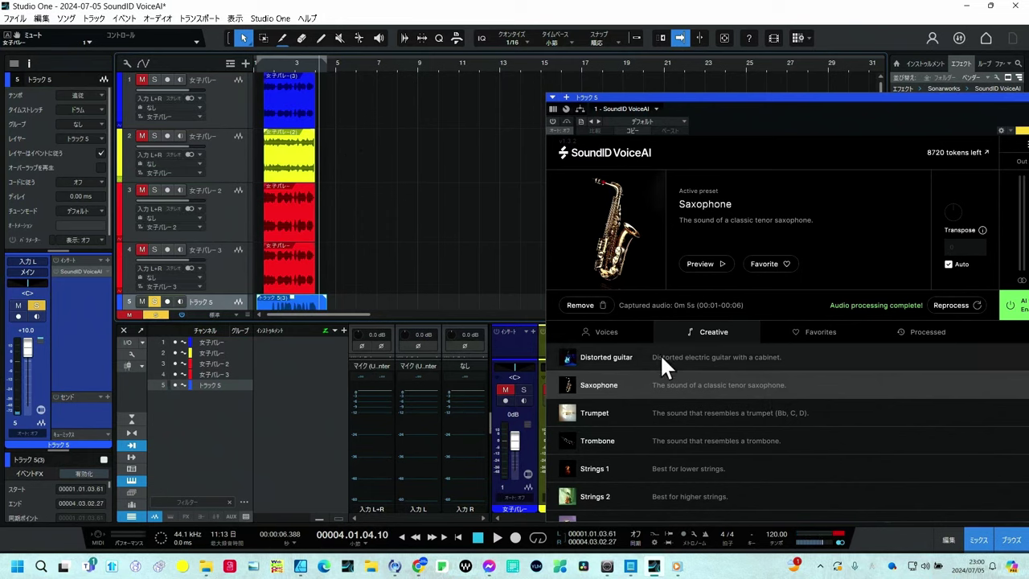
- Choose the Strings 1 creative preset for トラック 5 and remove the captured audio
scroll(719, 368, down, 2)
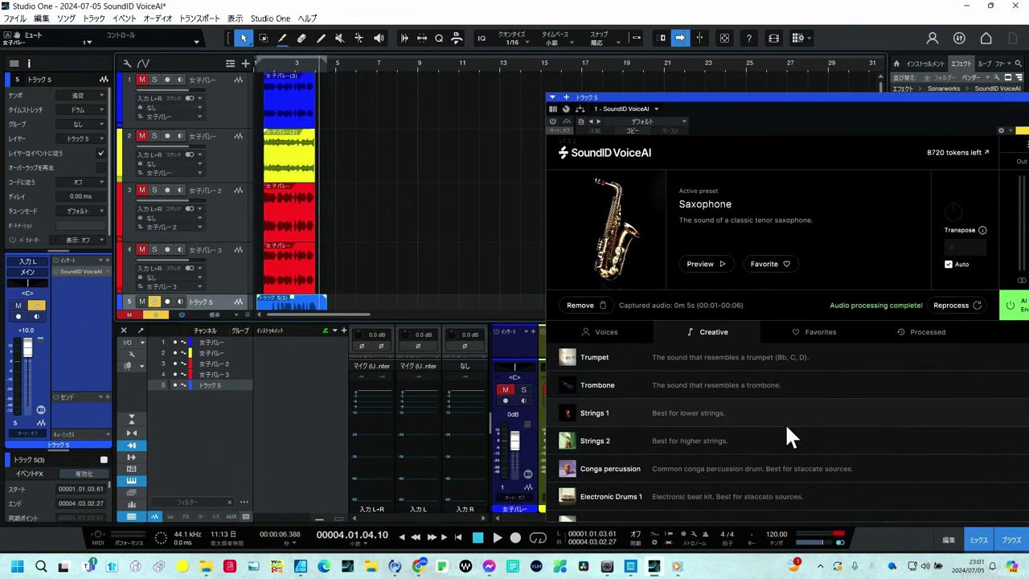
click(752, 407)
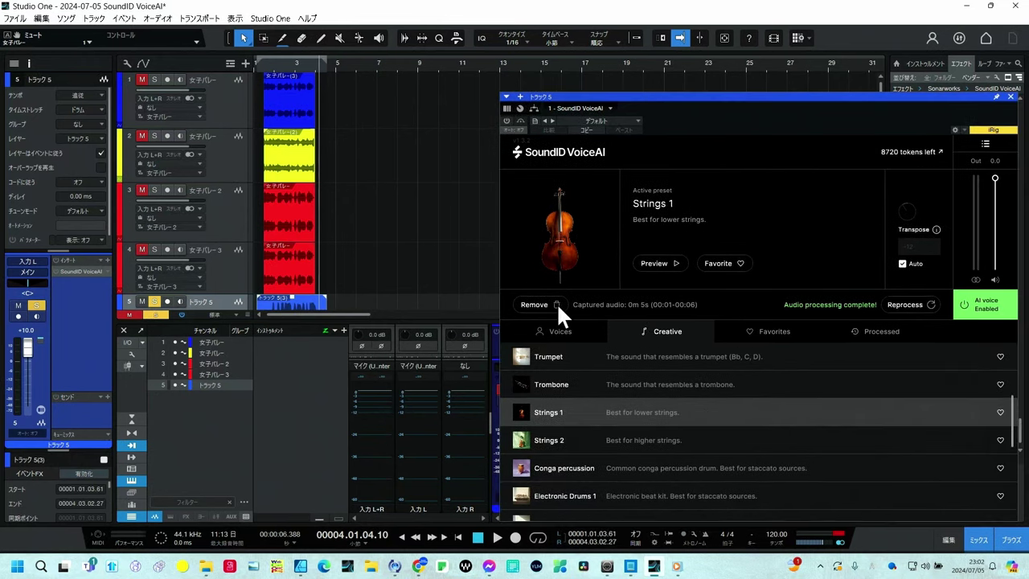
click(557, 302)
click(788, 345)
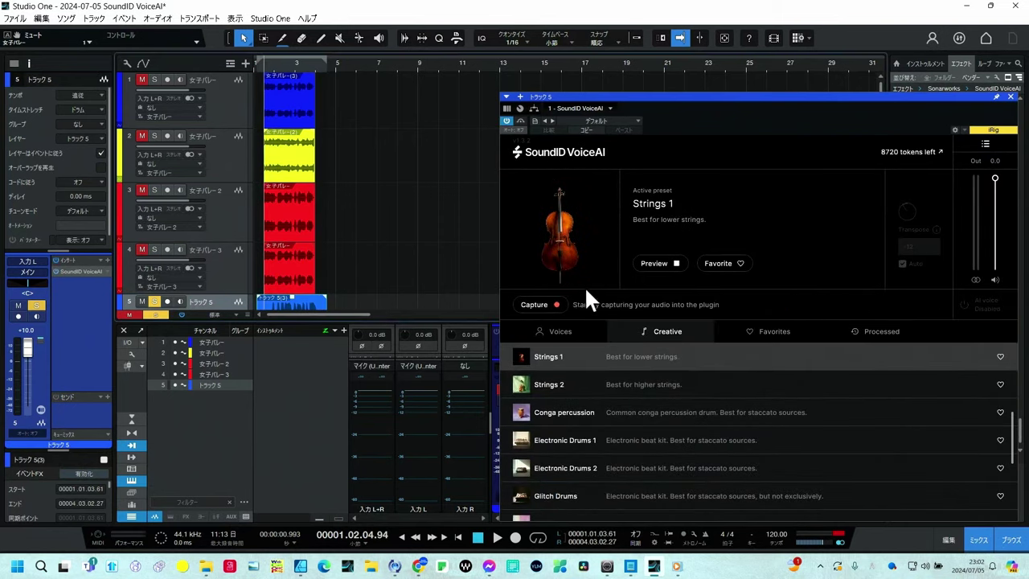
- Capture トラック 5 into SoundID VoiceAI from the clip start and process it with Strings 1
click(544, 304)
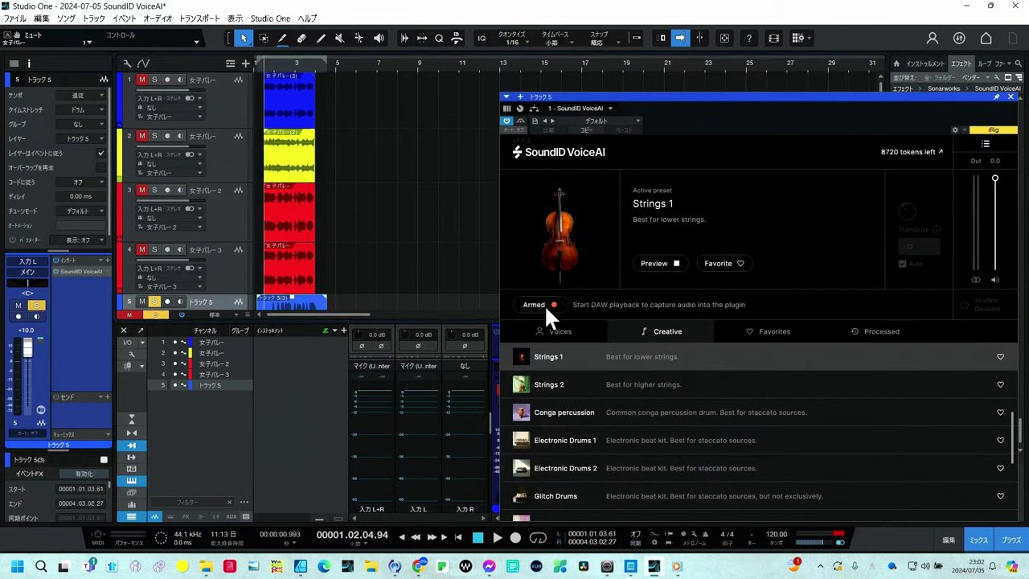
click(499, 537)
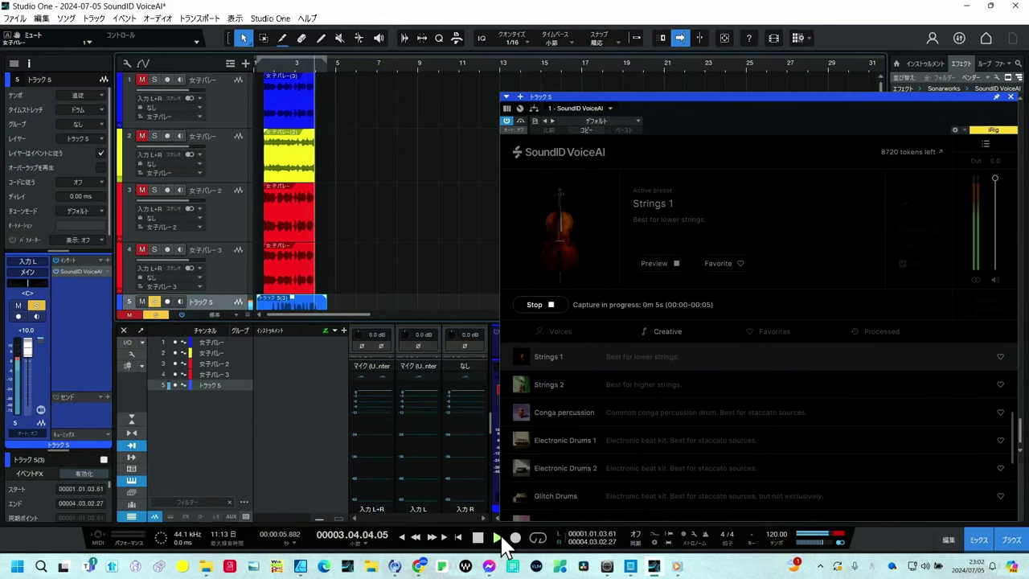
click(499, 536)
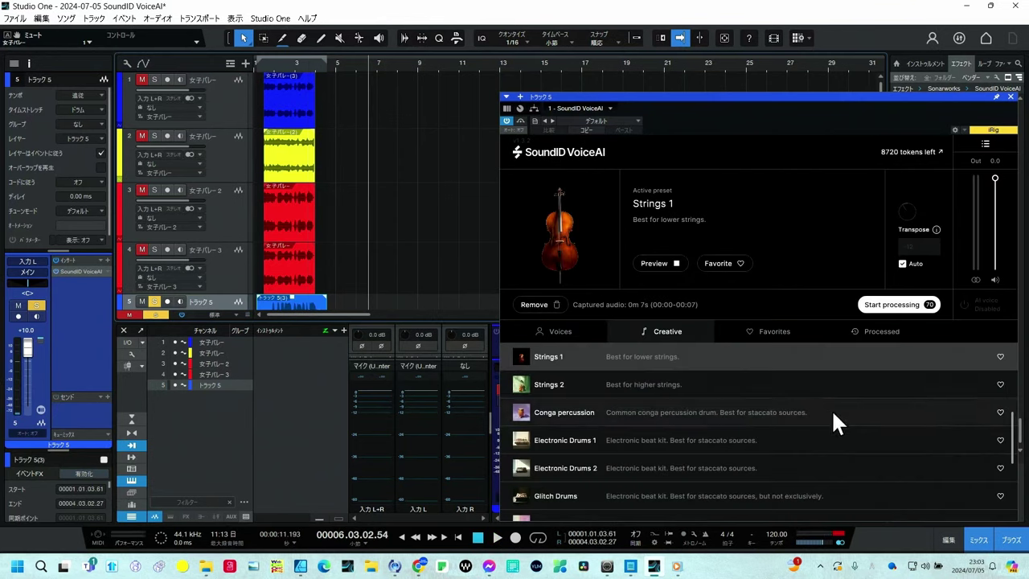
click(893, 310)
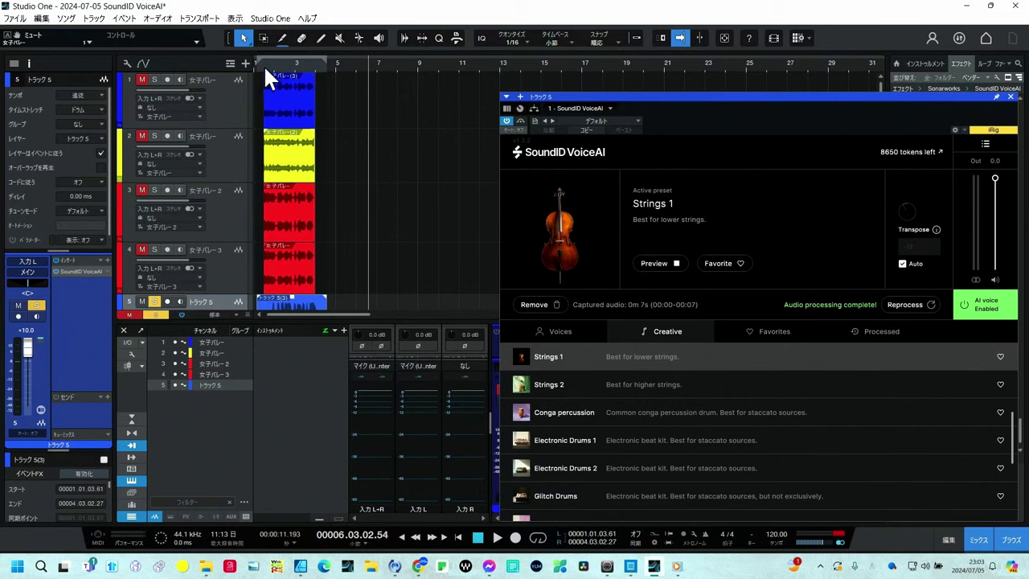
- Play トラック 5 with the Strings 1 processing from just before the first recorded notes
scroll(268, 74, up, 3)
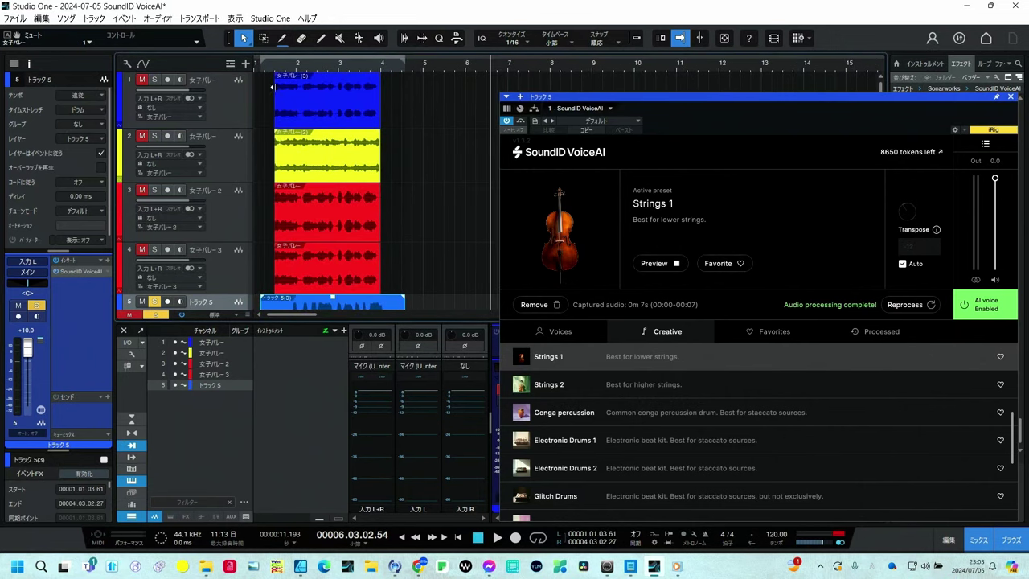
scroll(277, 129, down, 1)
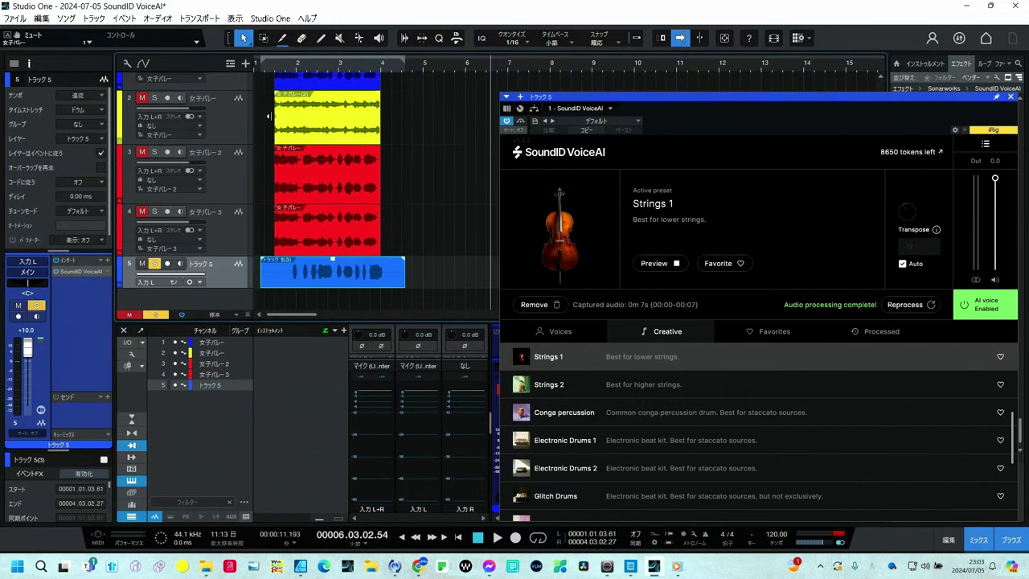
click(287, 62)
key(space)
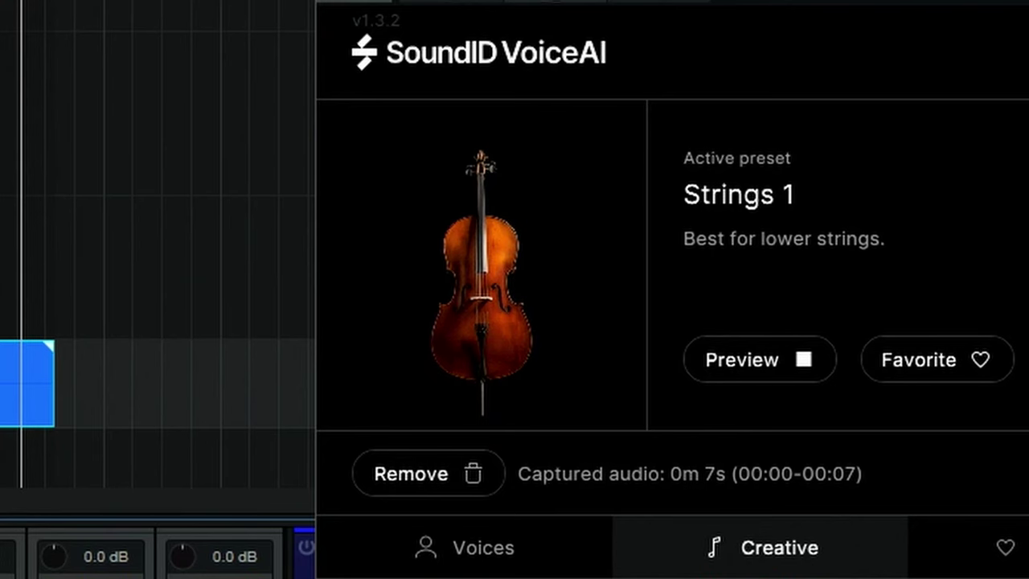
- Process トラック 5 with the Strings 2 creative preset and play the result from near the clip start
click(609, 384)
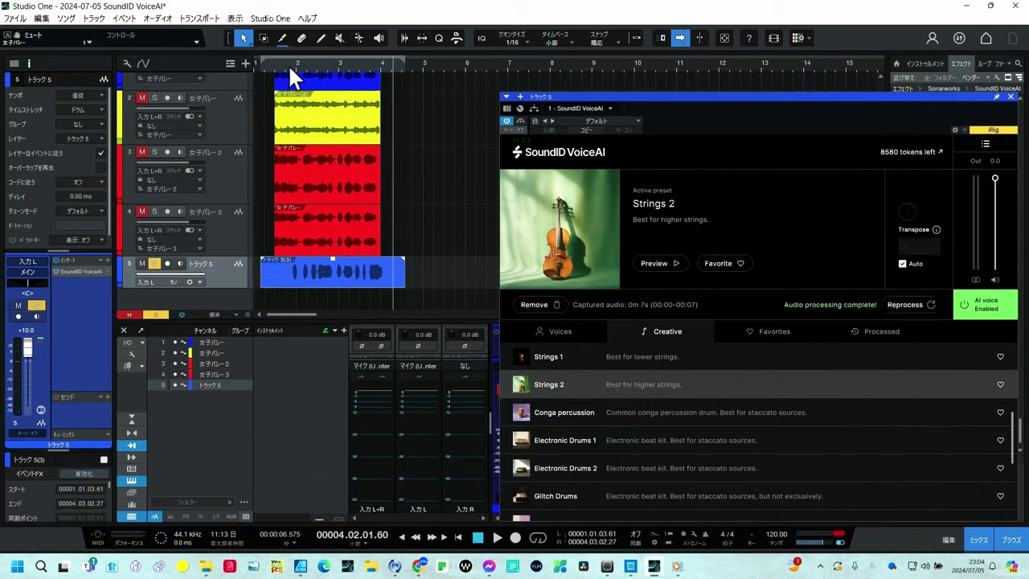
click(288, 65)
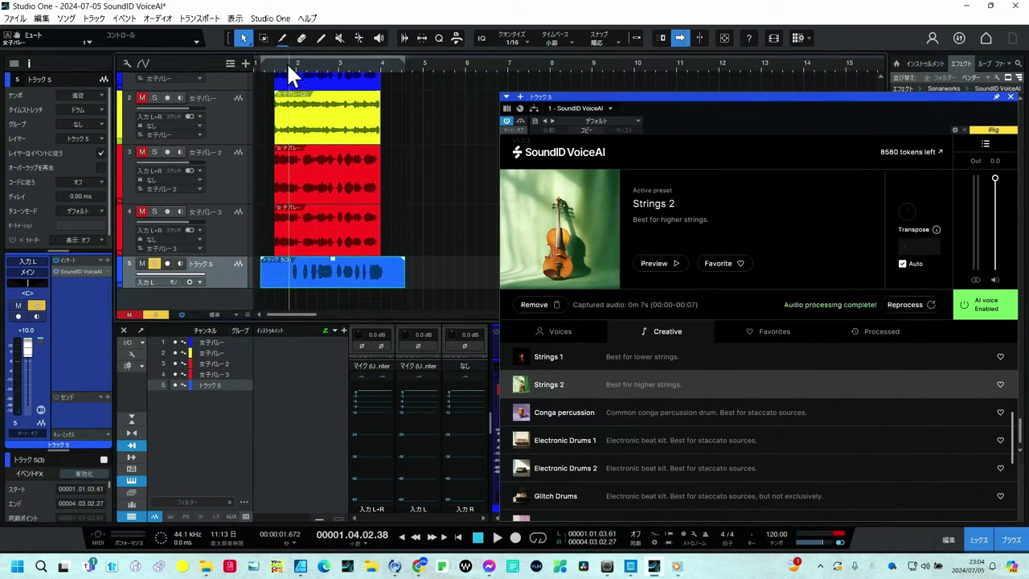
key(space)
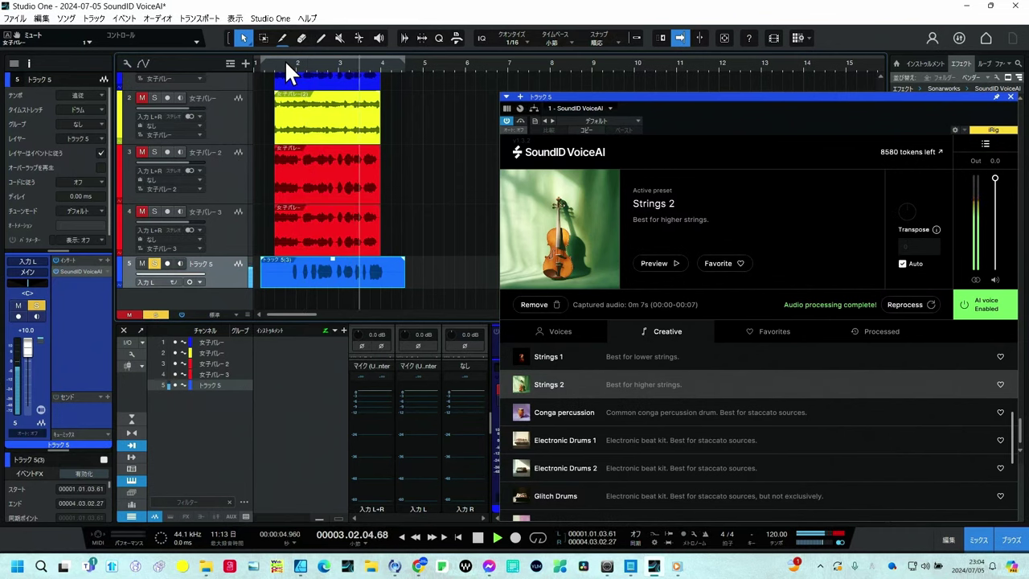
key(space)
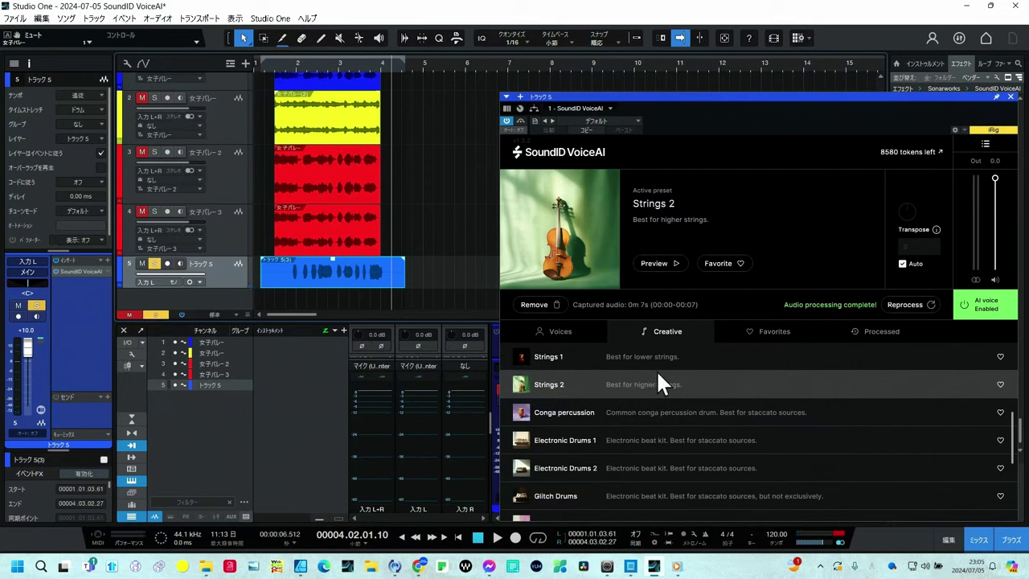
- Try the Talking bass preset, settle on Glitchy deep bass for トラック 5, process it and play the result
scroll(675, 434, down, 5)
click(644, 479)
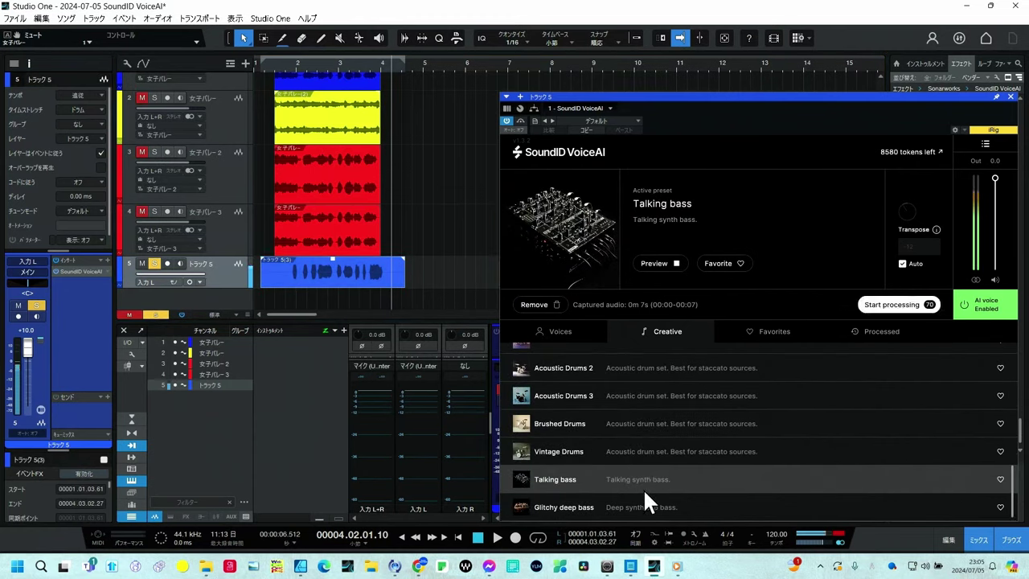
click(641, 502)
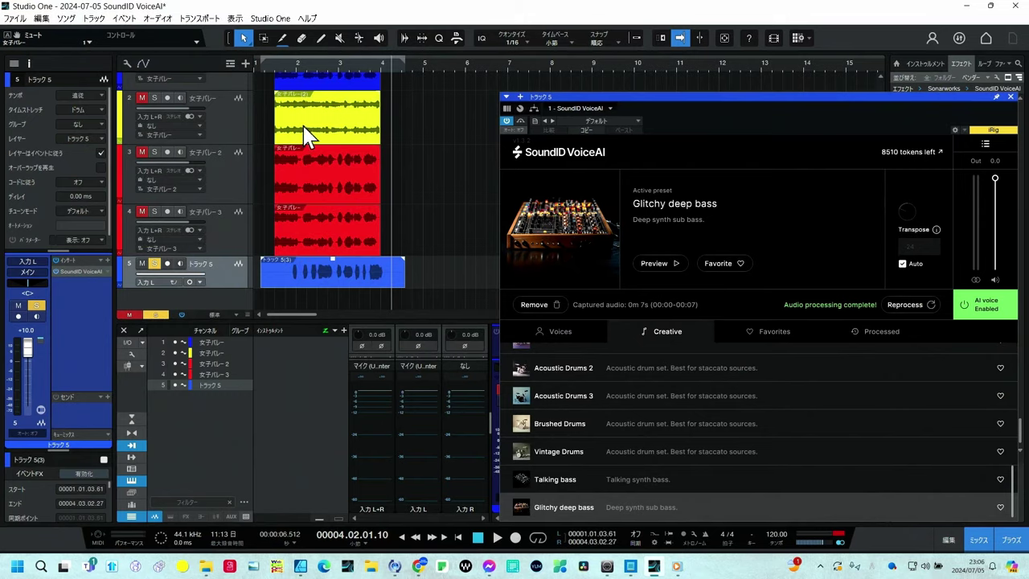
click(287, 64)
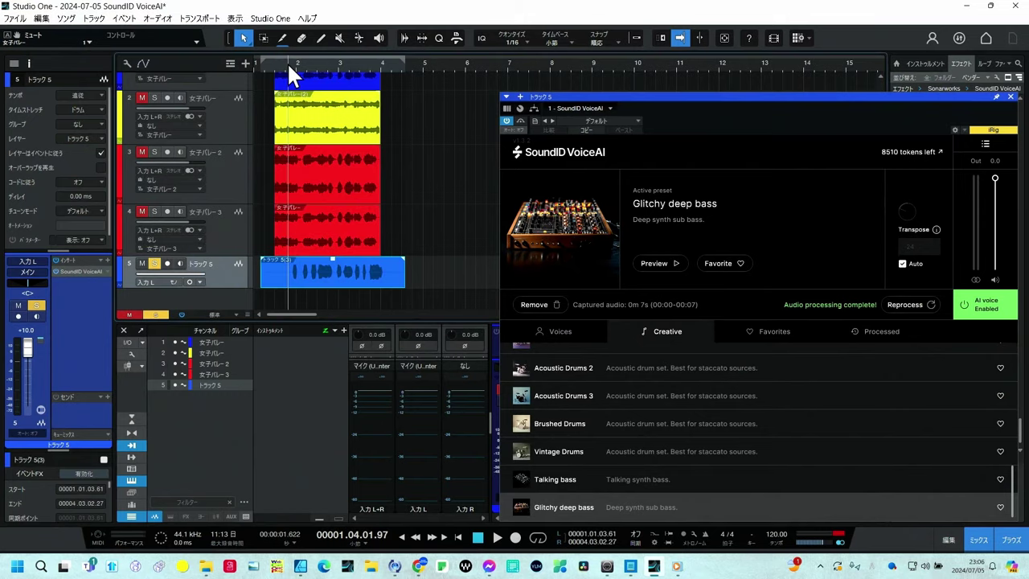
key(space)
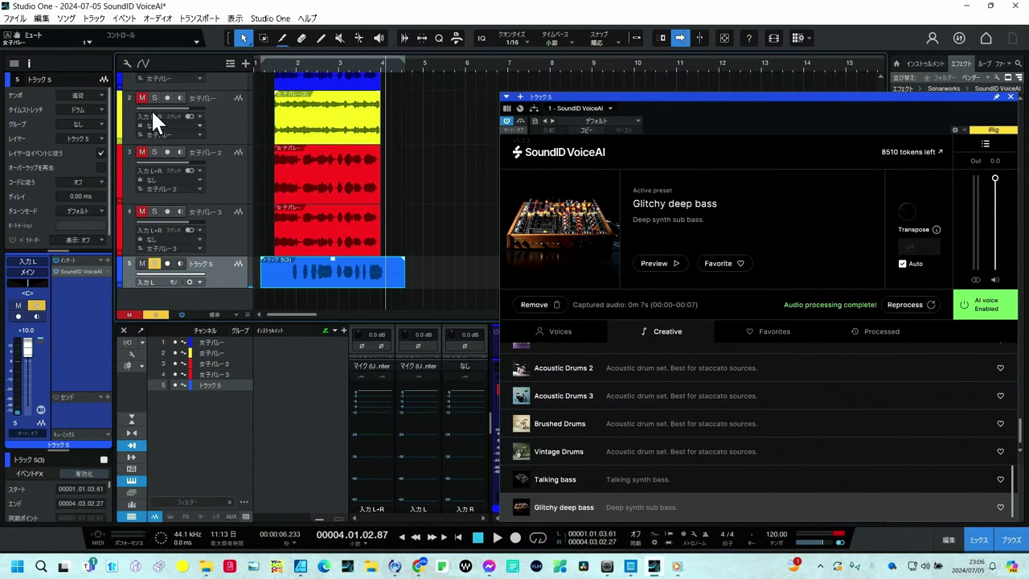
- Solo the blue and yellow tracks together with トラック 5 and play the Glitchy deep bass in the mix
scroll(153, 112, up, 1)
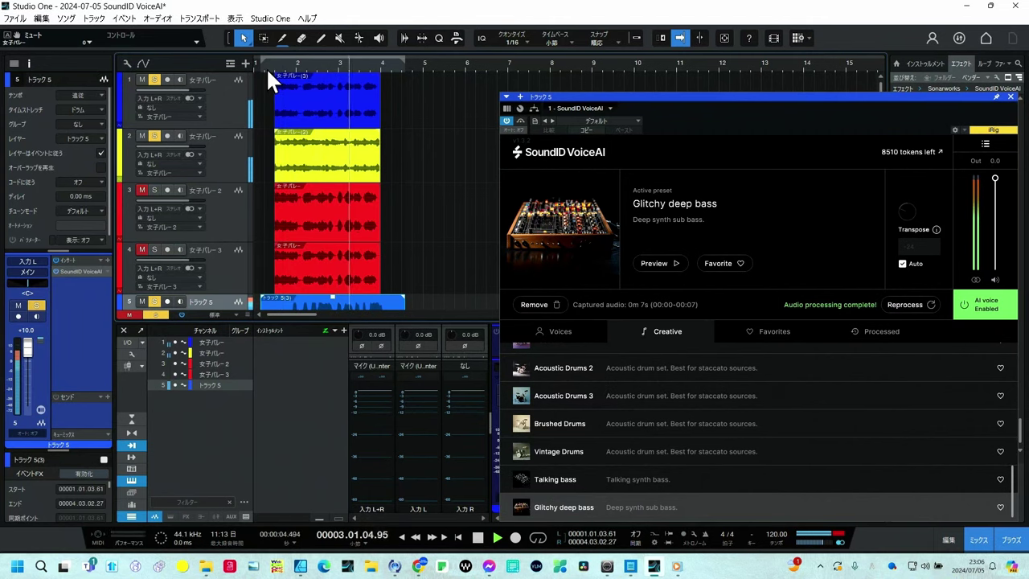
key(space)
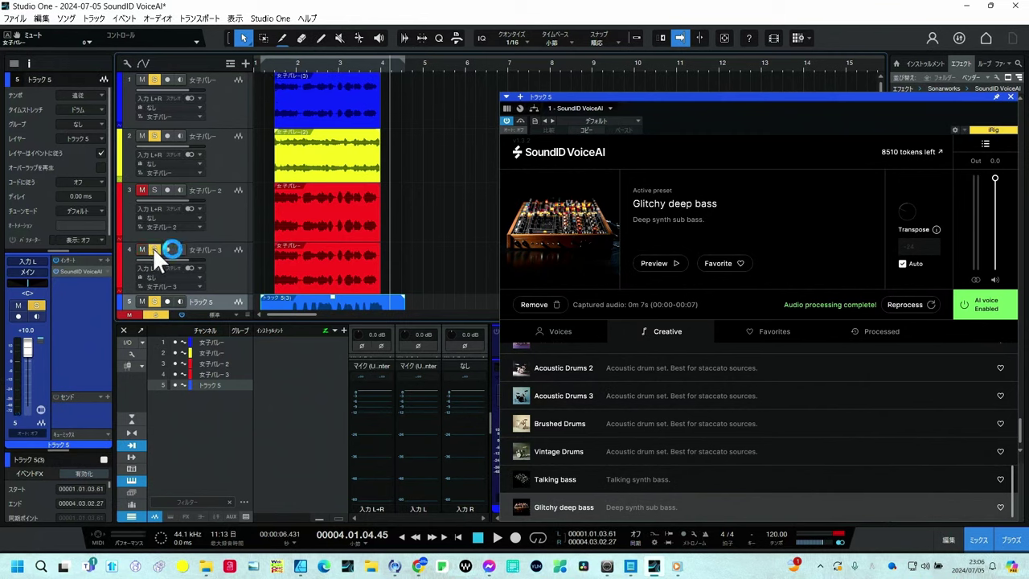
- Replace the blue track's solo with that of red track 4 and play the mix from the clip start
click(155, 80)
click(270, 65)
key(space)
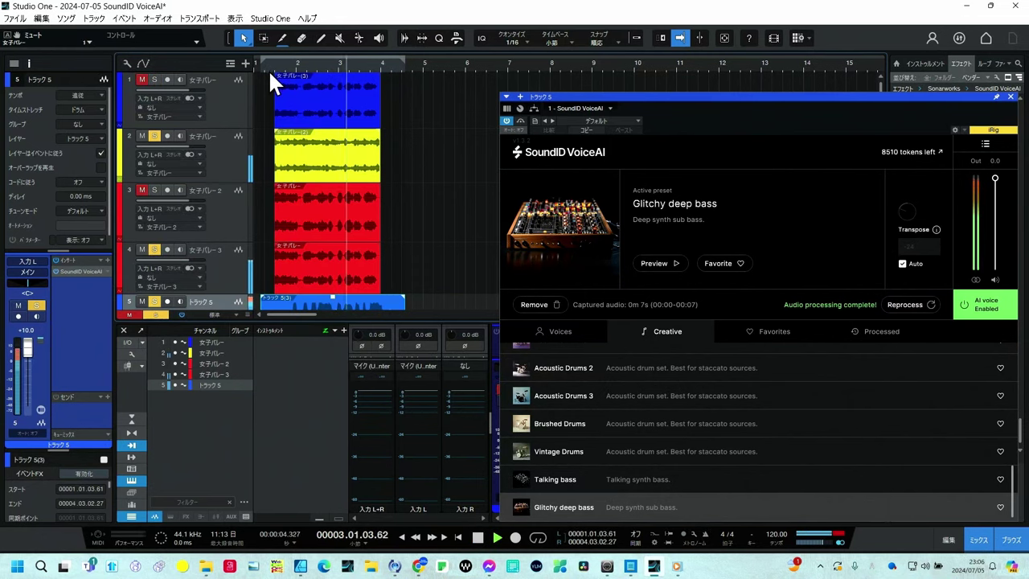
key(space)
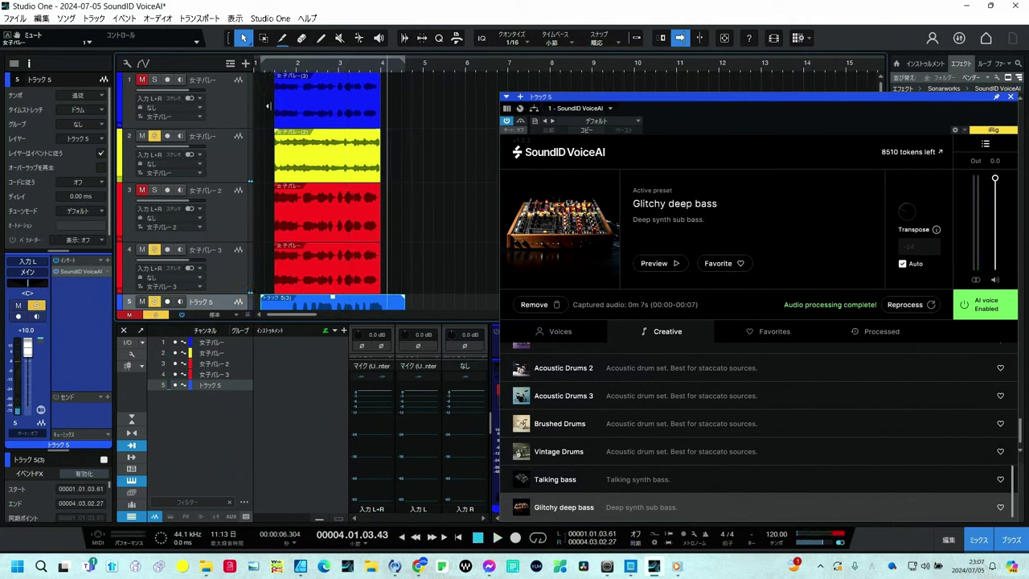
click(289, 122)
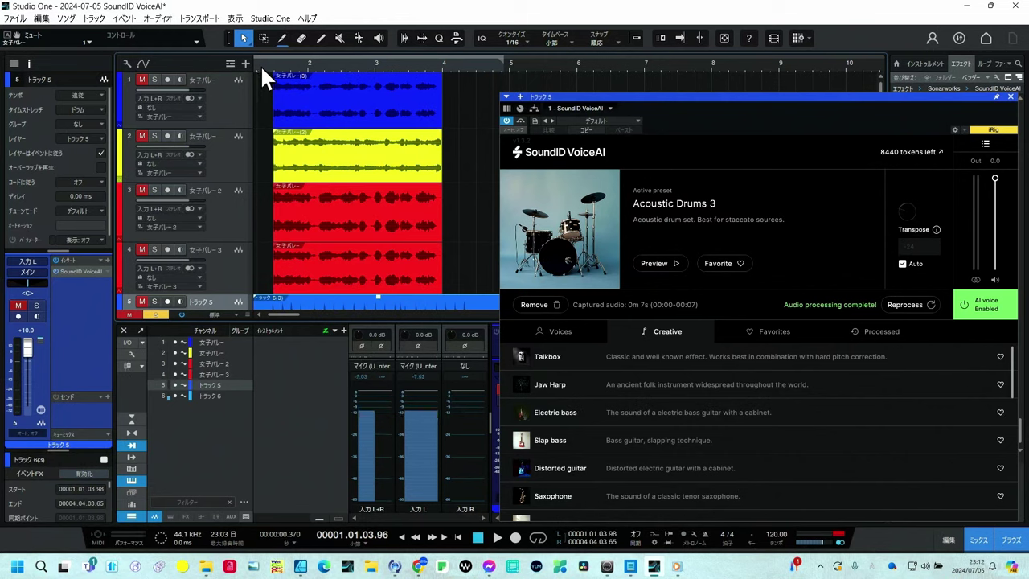
- Play the new recording from the clip start with tracks 1 to 5 muted
scroll(259, 64, down, 2)
click(257, 64)
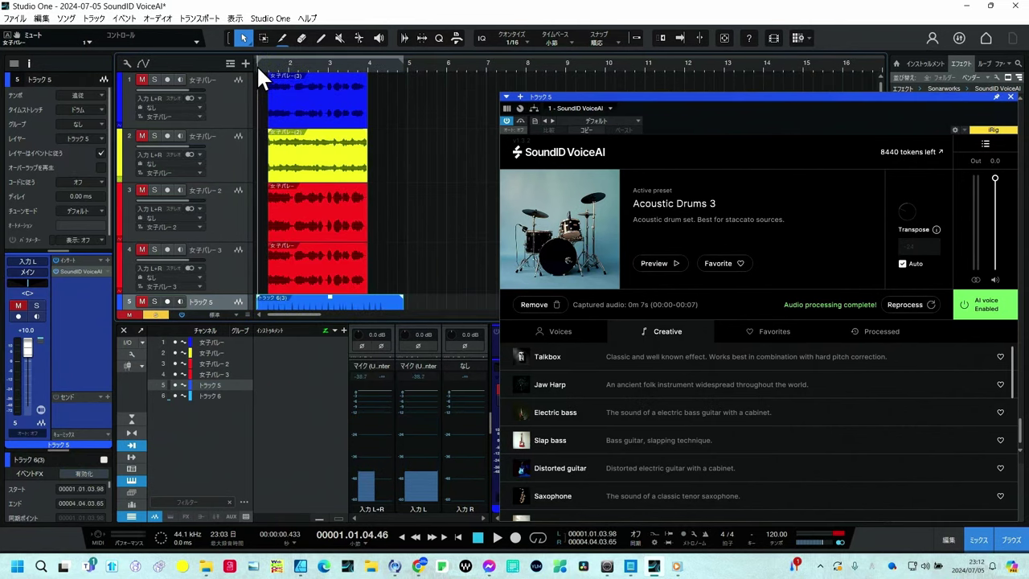
key(space)
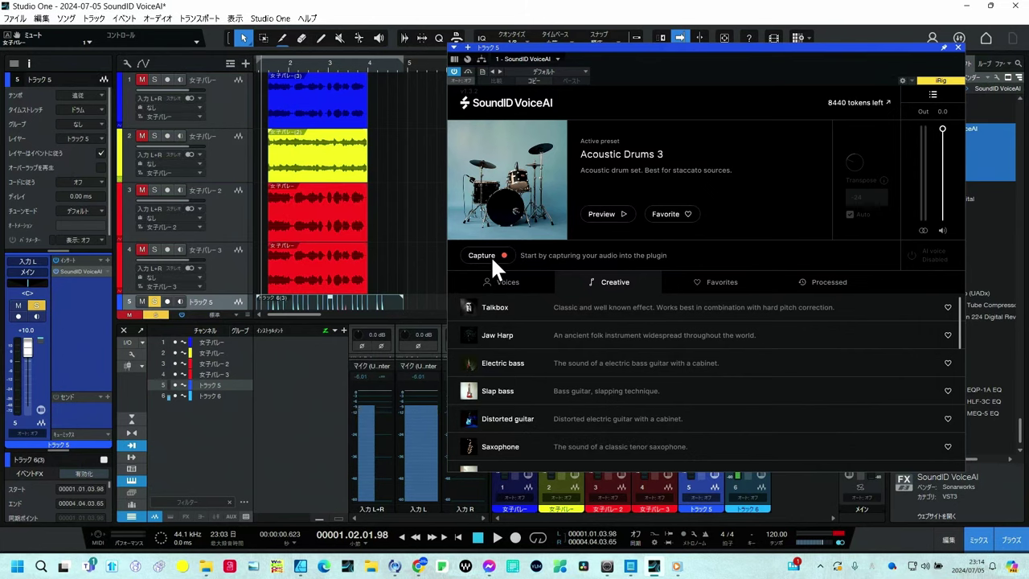
- Capture トラック 5 into SoundID VoiceAI during playback and process it with Acoustic Drums 3
click(484, 255)
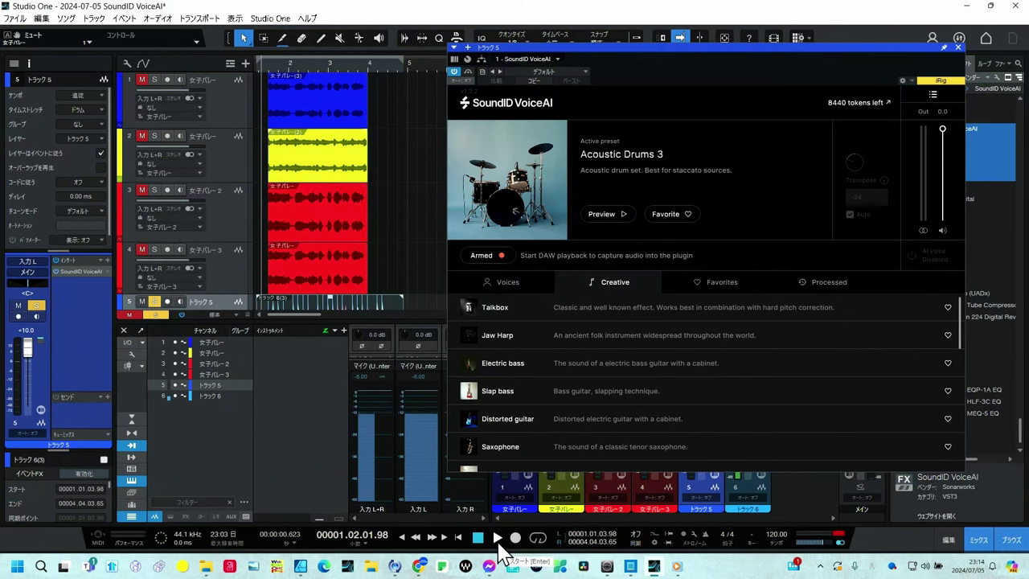
click(497, 539)
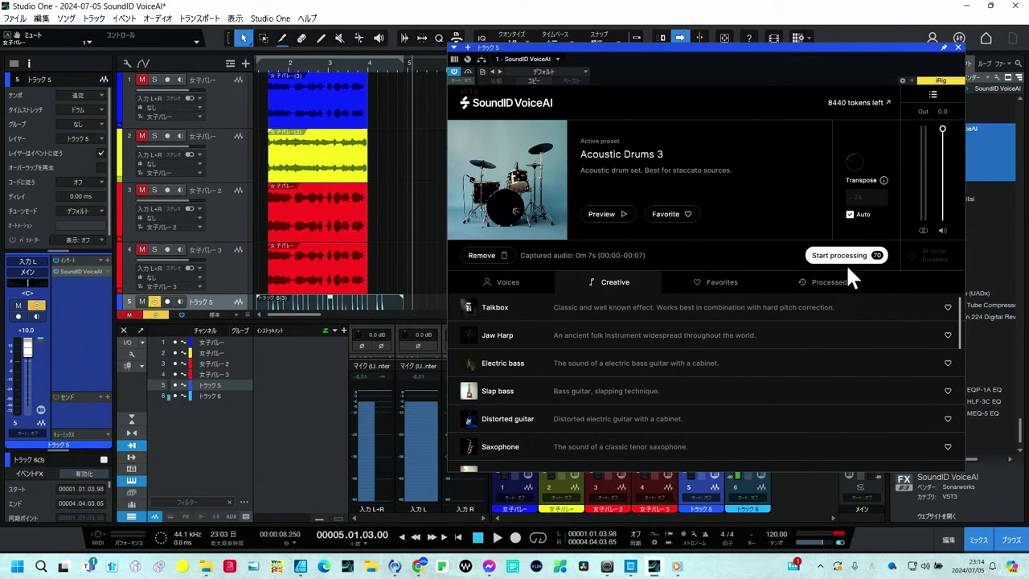
click(849, 254)
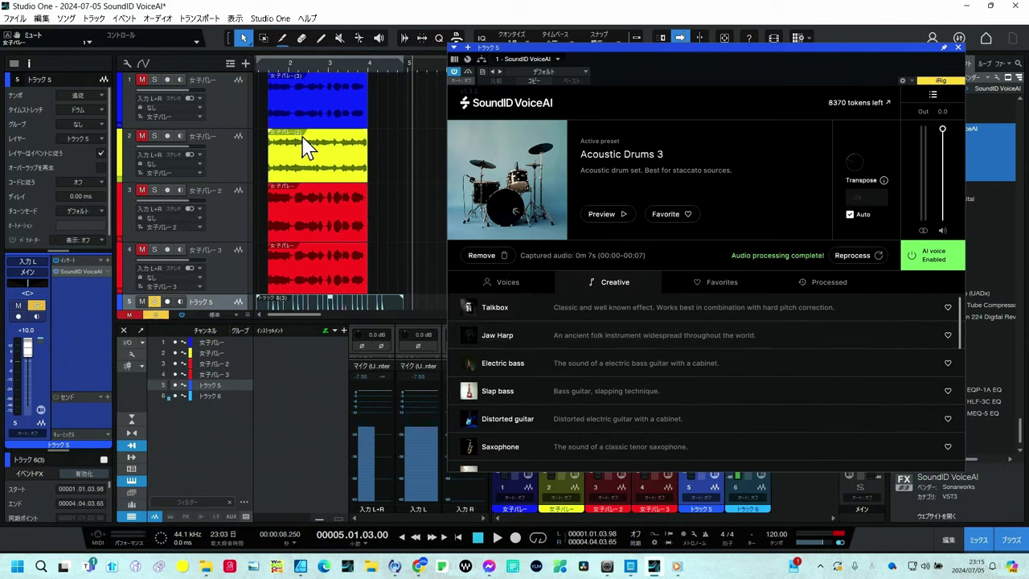
- Play トラック 5 with the Acoustic Drums 3 processing from the clip start
click(264, 64)
key(space)
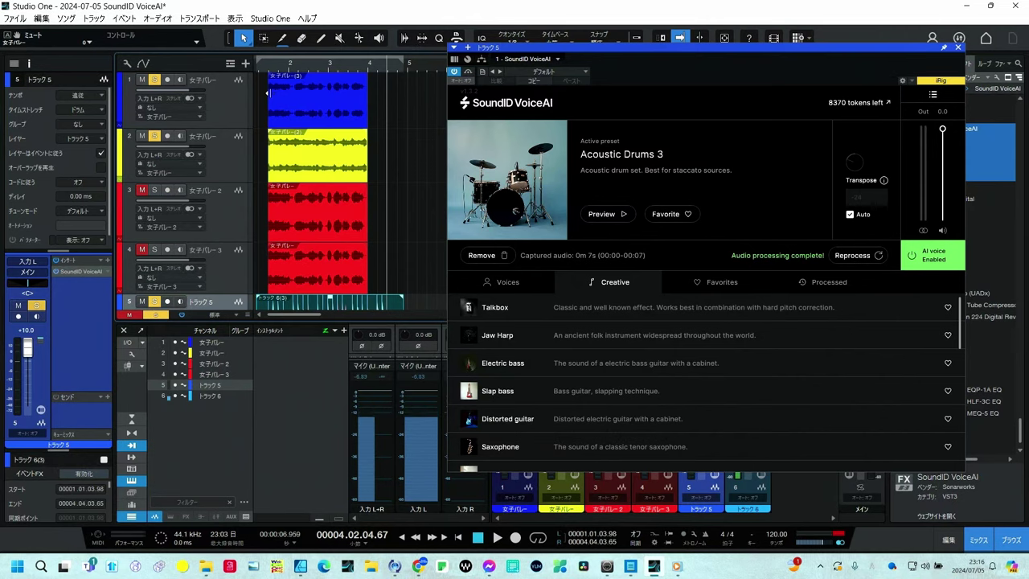
- Switch to the web browser and show the SoundID VoiceAI token pricing plans
click(418, 566)
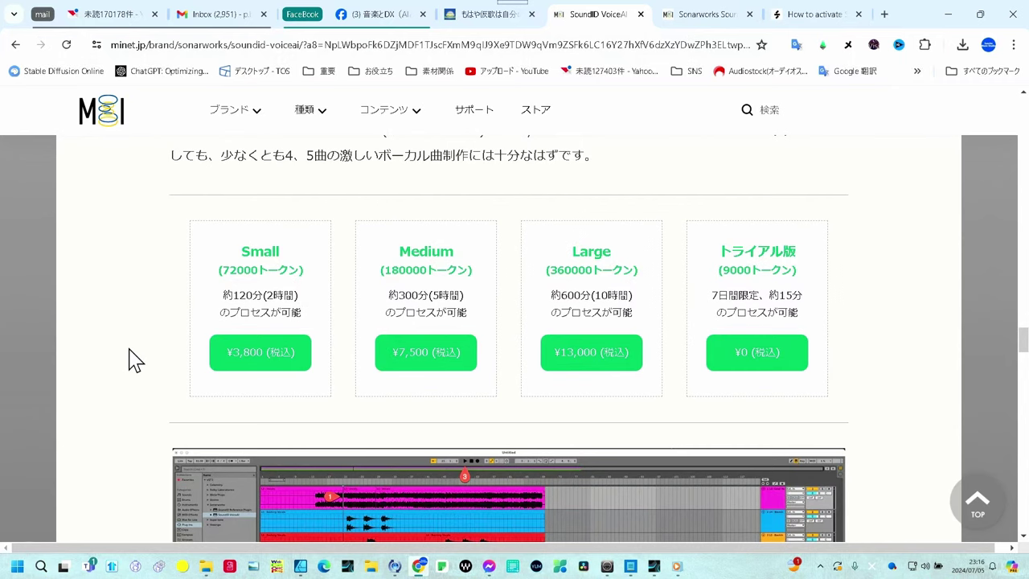